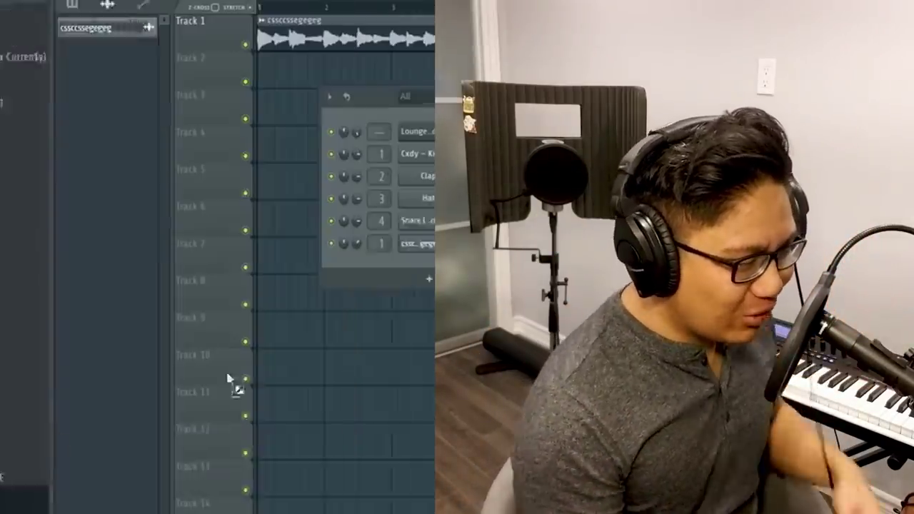
Step: Drag the [SB] SN_DEMON snare from the Browser into the Channel rack as a new channel
{"action": "left_click_drag", "start_coordinate": [228, 378], "coordinate": [255, 243]}
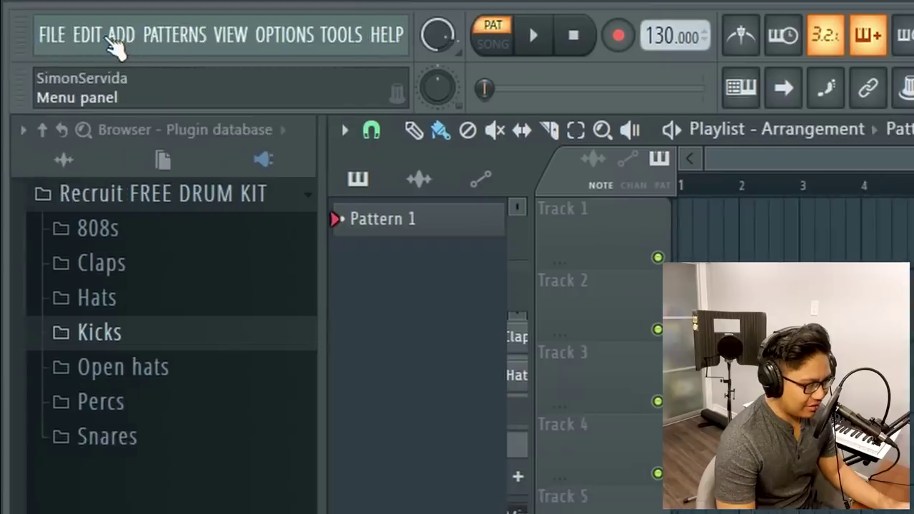
Step: Add a Keyscape [64bit] instrument channel and load the LA Custom C7 Grand Piano patch
{"action": "left_click", "coordinate": [110, 34]}
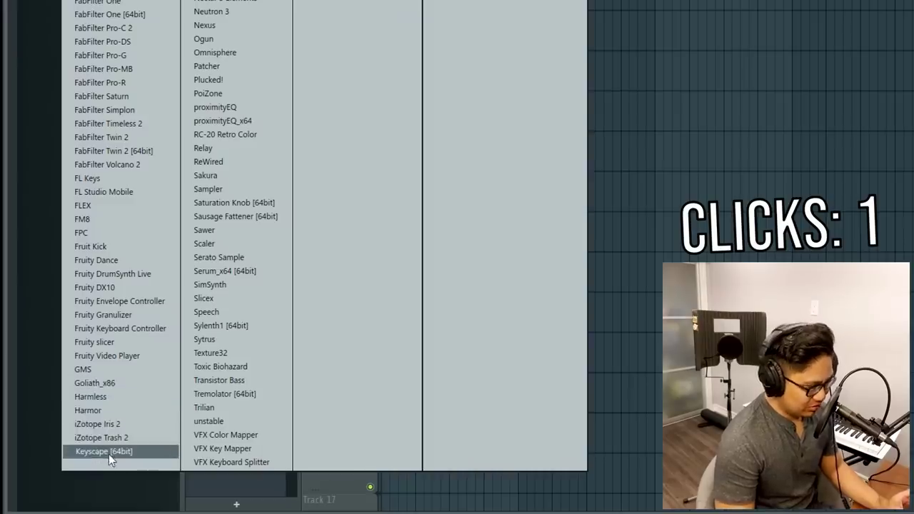
{"action": "left_click", "coordinate": [109, 455]}
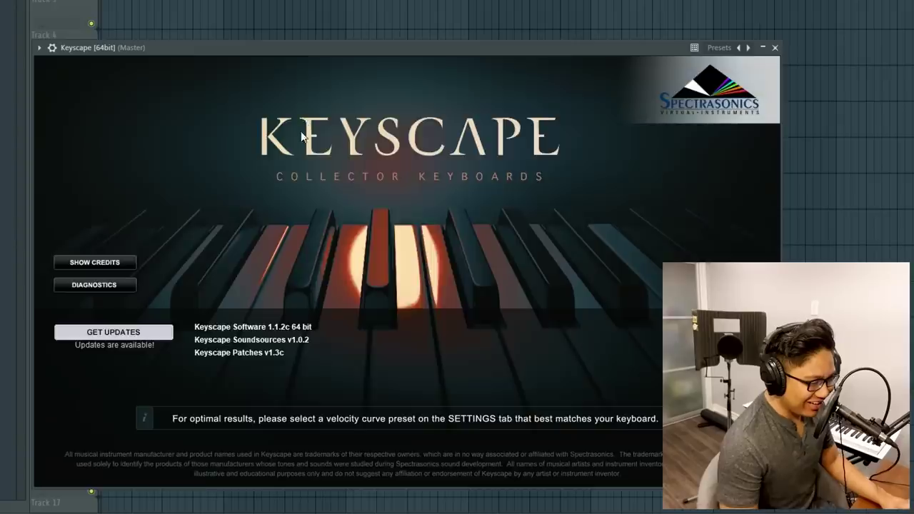
{"action": "left_click", "coordinate": [155, 125]}
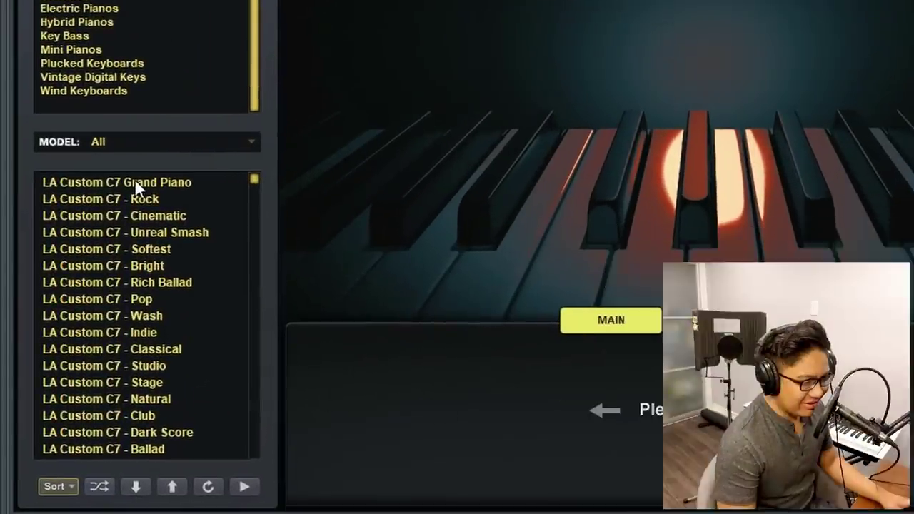
{"action": "left_click", "coordinate": [134, 180]}
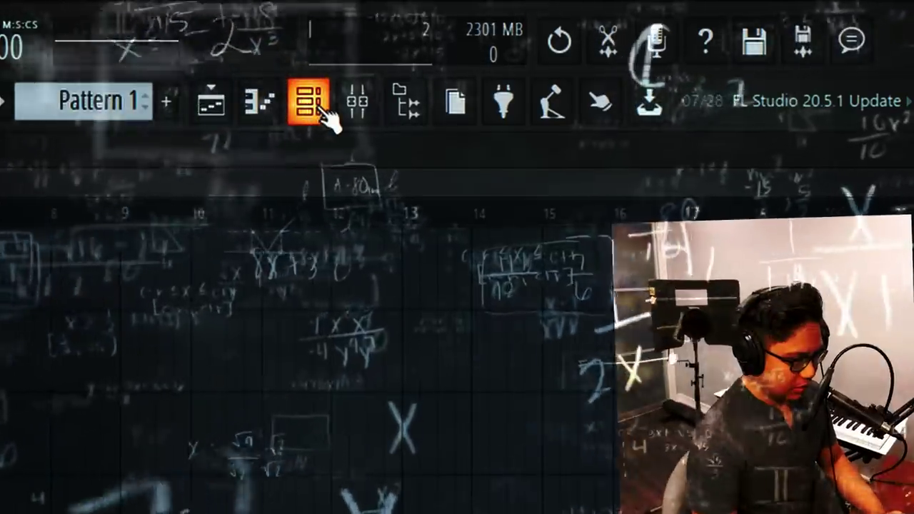
Step: Open the Keyscape channel's piano roll and raise the tempo to 145 BPM
{"action": "left_click", "coordinate": [314, 104]}
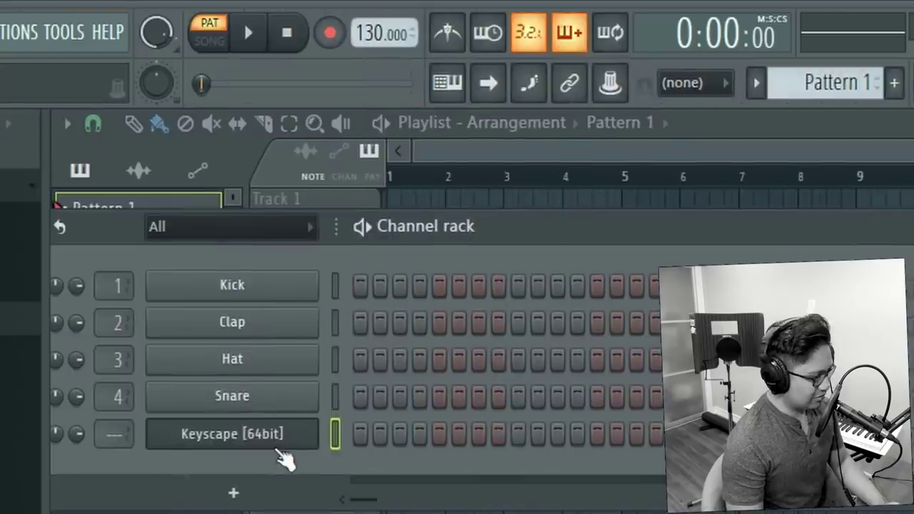
{"action": "right_click", "coordinate": [313, 430]}
{"action": "left_click", "coordinate": [371, 203]}
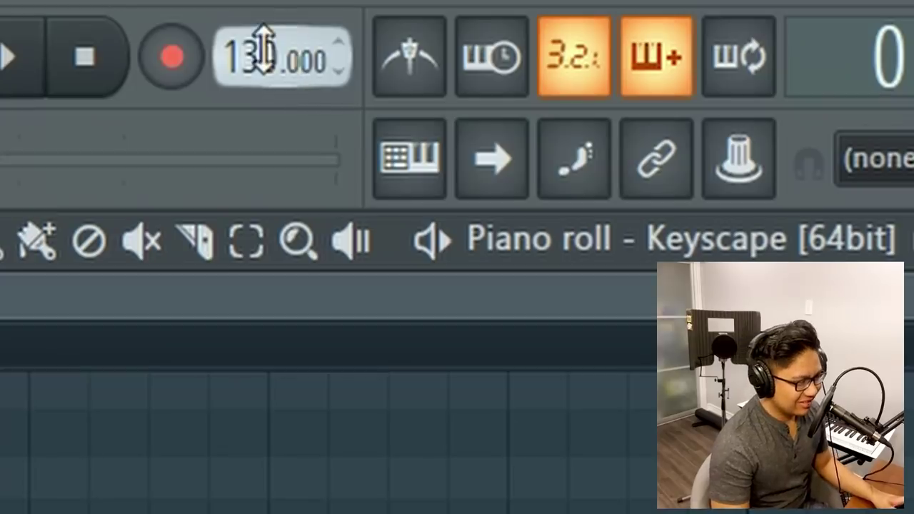
{"action": "mouse_move", "coordinate": [263, 50]}
{"action": "left_mouse_down"}
{"action": "mouse_move", "coordinate": [263, 39]}
{"action": "mouse_move", "coordinate": [271, 60]}
{"action": "left_mouse_up"}
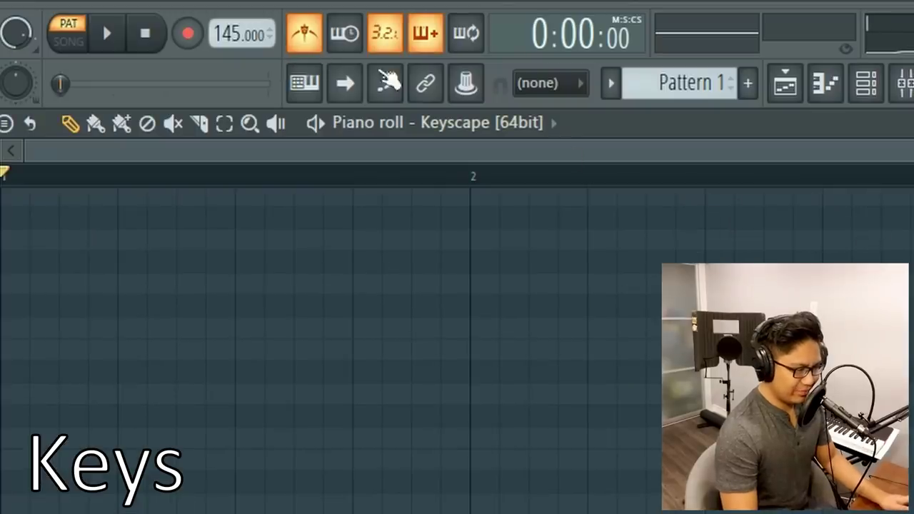
Step: Enter C6, D#6, C6 and G5 notes after the opening G5 and audition them
{"action": "key", "text": "space"}
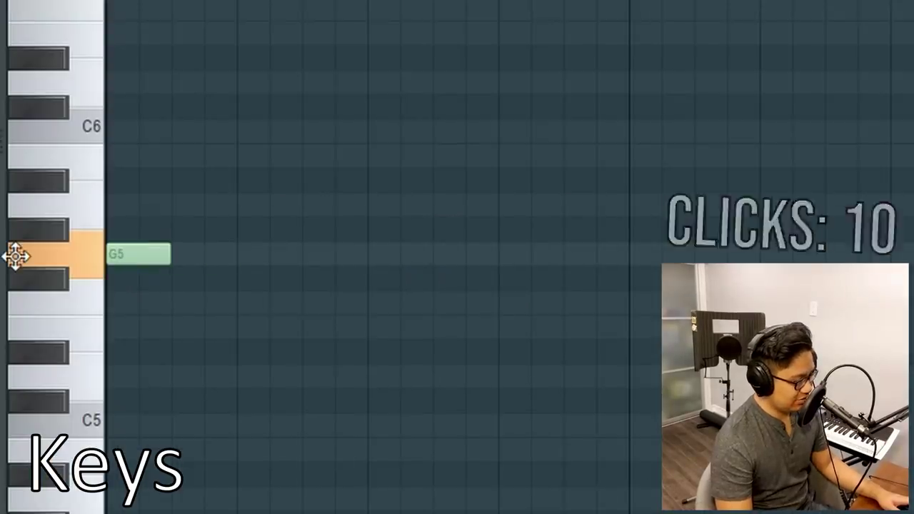
{"action": "scroll", "coordinate": [285, 231], "scroll_direction": "up", "scroll_amount": 3}
{"action": "left_click", "coordinate": [241, 219]}
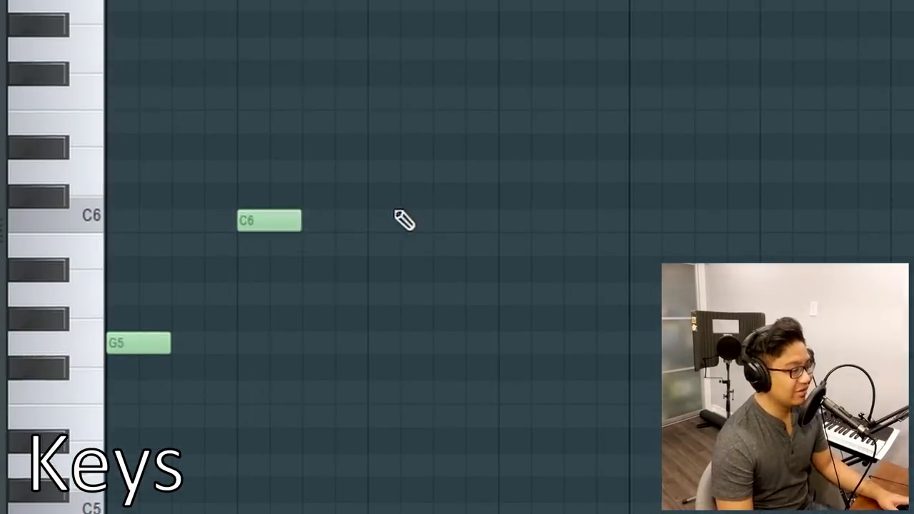
{"action": "key", "text": "space"}
{"action": "key", "text": "space"}
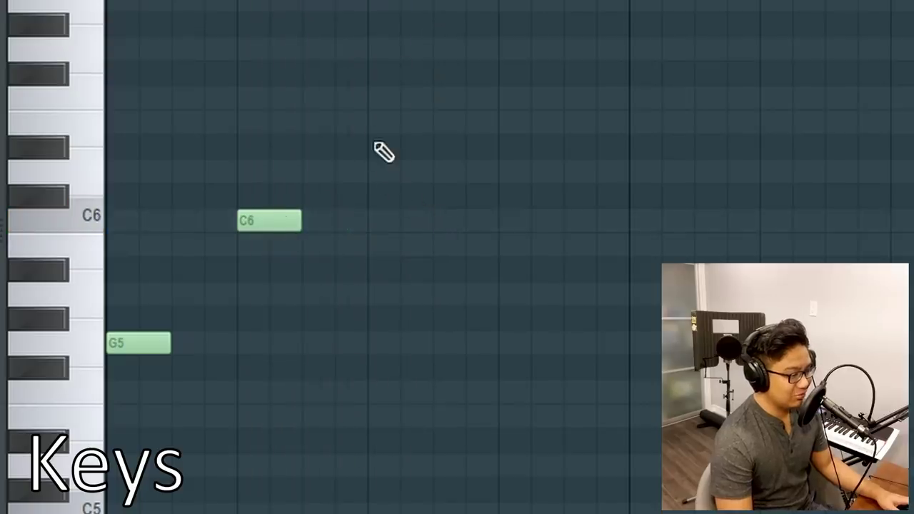
{"action": "left_click", "coordinate": [374, 147]}
{"action": "left_click", "coordinate": [439, 220]}
{"action": "left_click", "coordinate": [515, 342]}
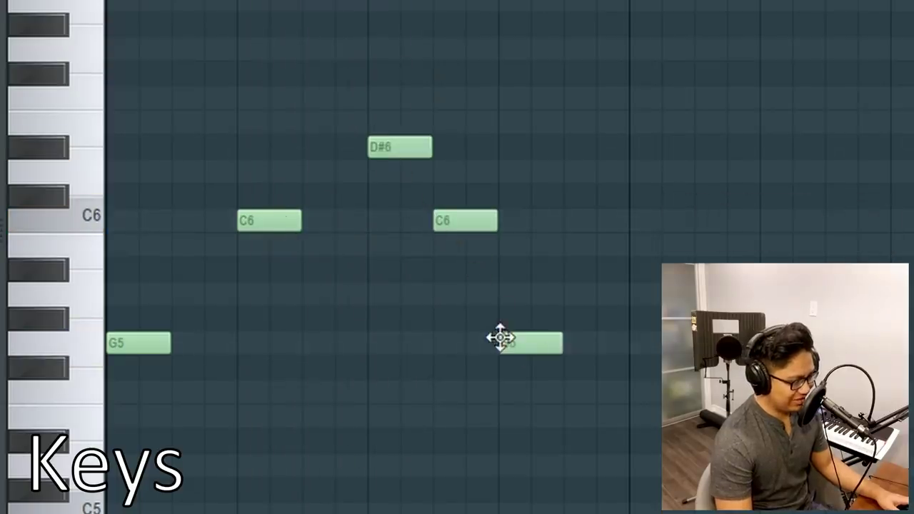
{"action": "key", "text": "space"}
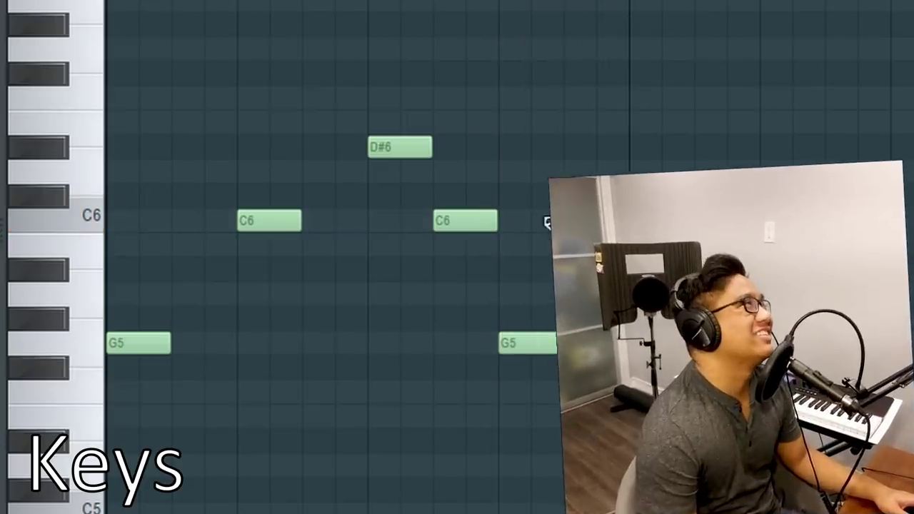
Step: Raise those notes to G6, D#6 and C6 and play the revised melody
{"action": "left_click_drag", "start_coordinate": [385, 145], "coordinate": [384, 39]}
{"action": "left_click_drag", "start_coordinate": [458, 204], "coordinate": [446, 136]}
{"action": "left_click_drag", "start_coordinate": [540, 336], "coordinate": [529, 213]}
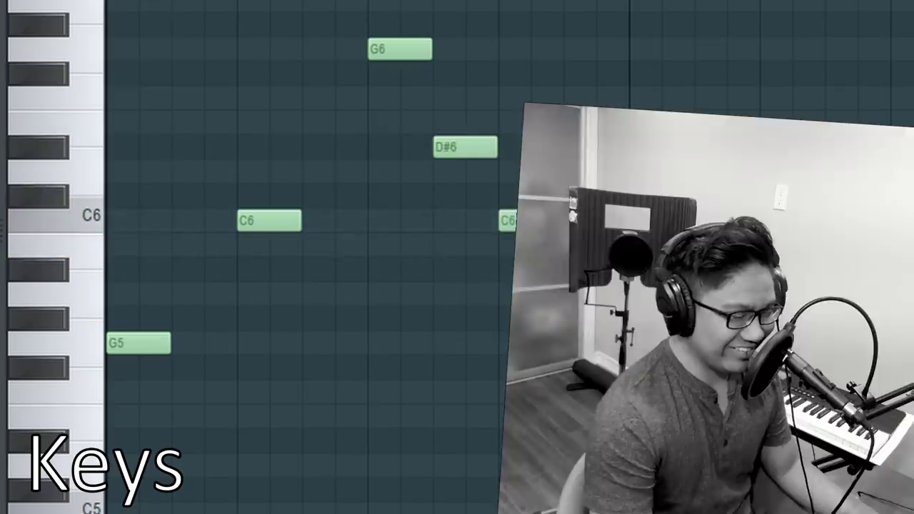
{"action": "key", "text": "space"}
Step: Add D6, C6, G5 and D6 notes to finish the two-bar melody, then play it
{"action": "left_click", "coordinate": [633, 168]}
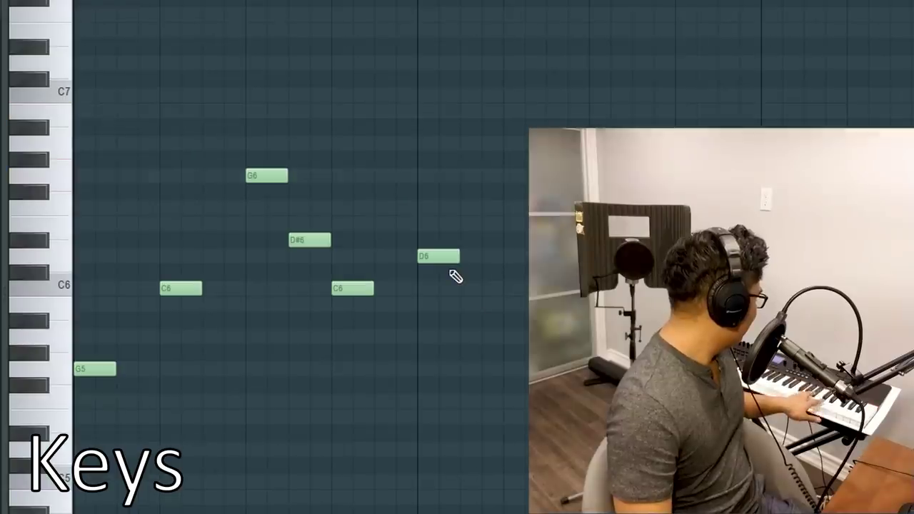
{"action": "left_click", "coordinate": [502, 289]}
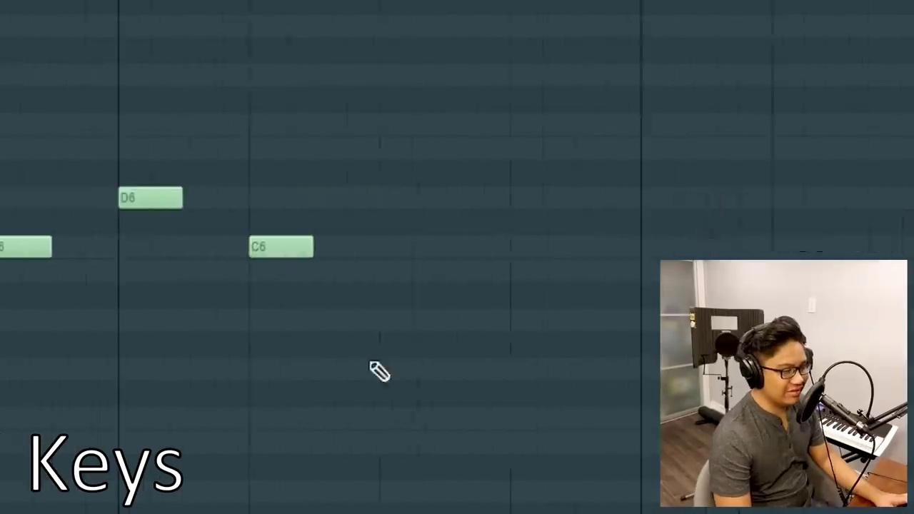
{"action": "left_click", "coordinate": [589, 369]}
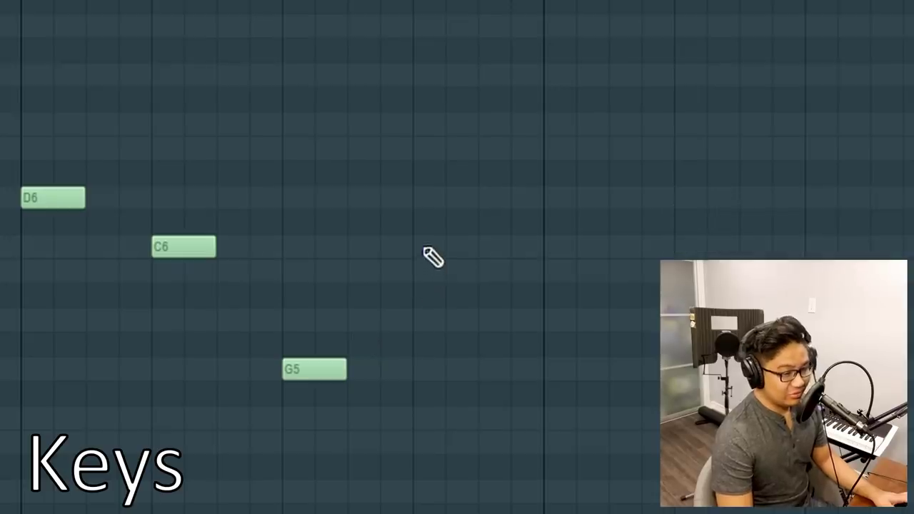
{"action": "left_click", "coordinate": [486, 201]}
{"action": "key", "text": "space"}
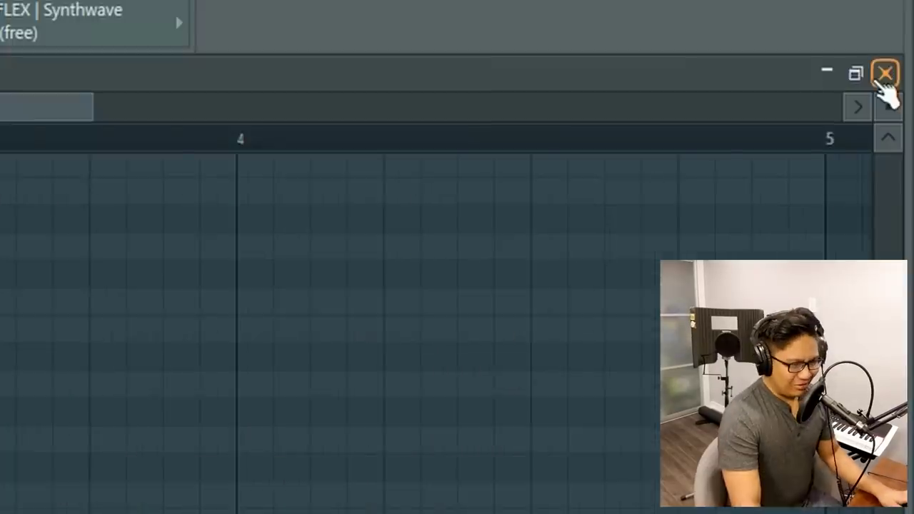
Step: Add the Recruit kit's Kick (1) and Clap (2) samples as new channels
{"action": "left_click", "coordinate": [883, 73]}
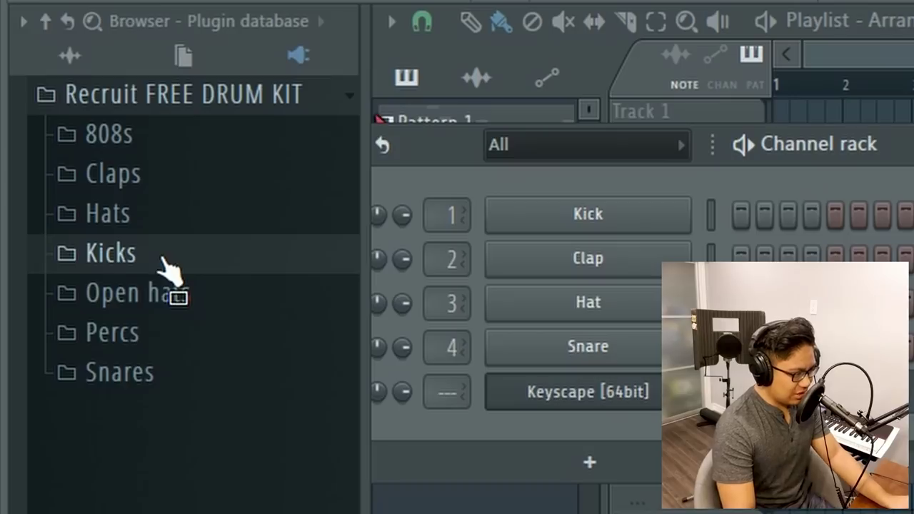
{"action": "left_click", "coordinate": [162, 257]}
{"action": "right_click", "coordinate": [189, 304]}
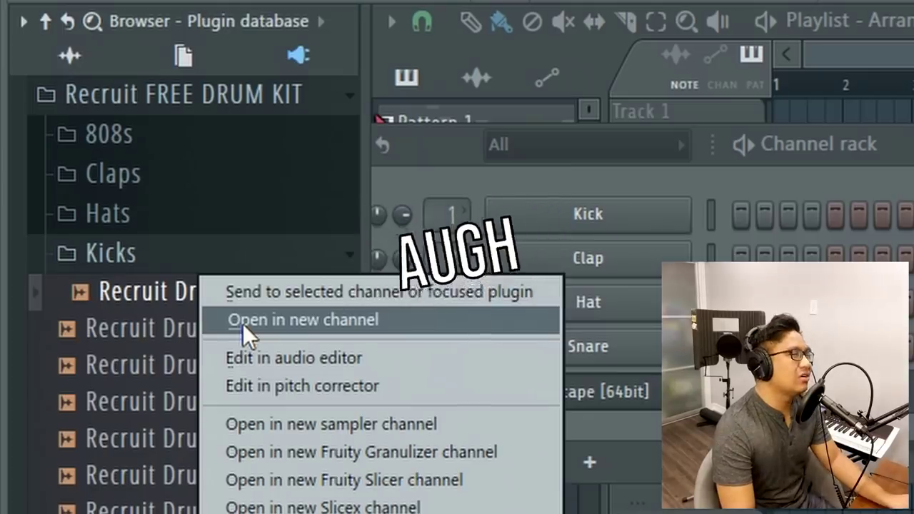
{"action": "left_click", "coordinate": [242, 324]}
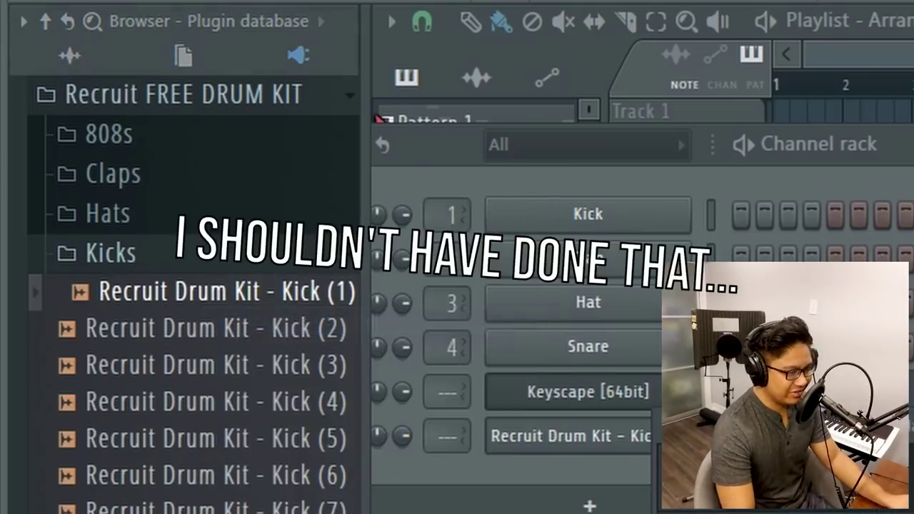
{"action": "left_click", "coordinate": [173, 187]}
{"action": "left_click_drag", "start_coordinate": [197, 242], "coordinate": [599, 189]}
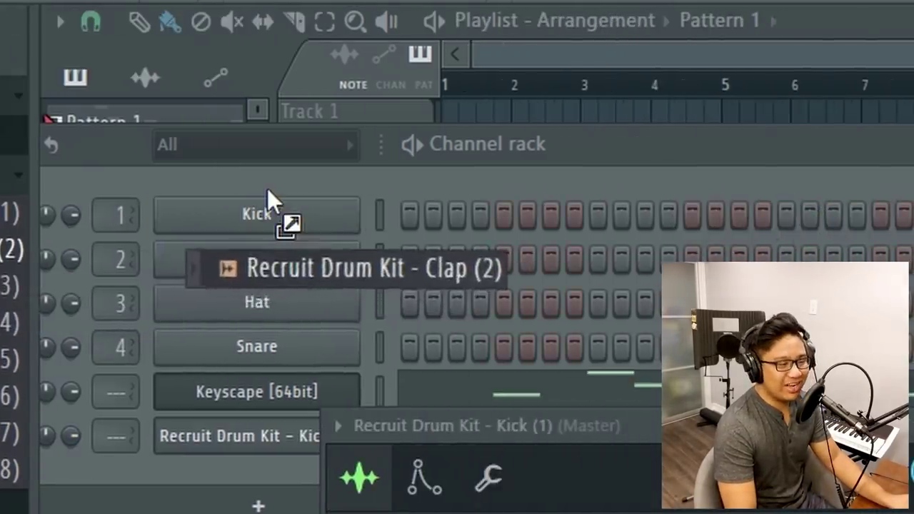
{"action": "left_click_drag", "start_coordinate": [267, 188], "coordinate": [267, 187]}
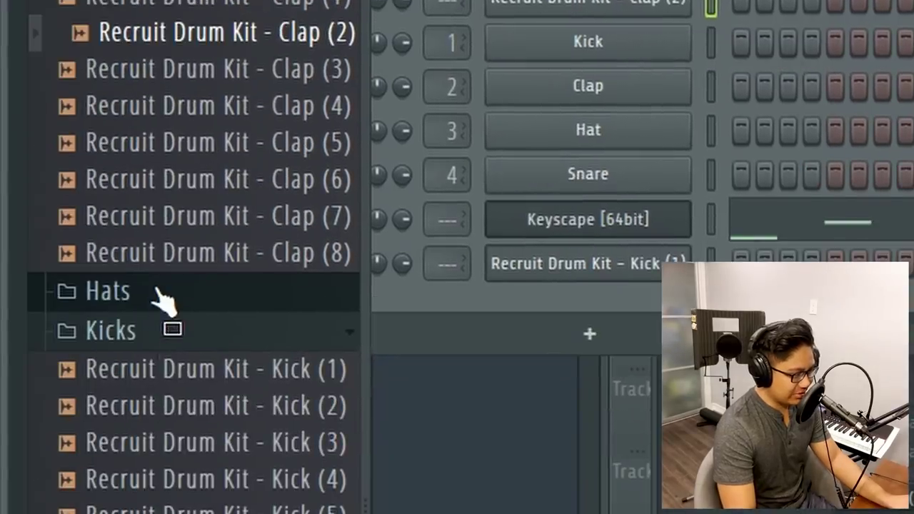
Step: Add the Hat (5) and 808 (1) samples as new channels
{"action": "left_click", "coordinate": [162, 299]}
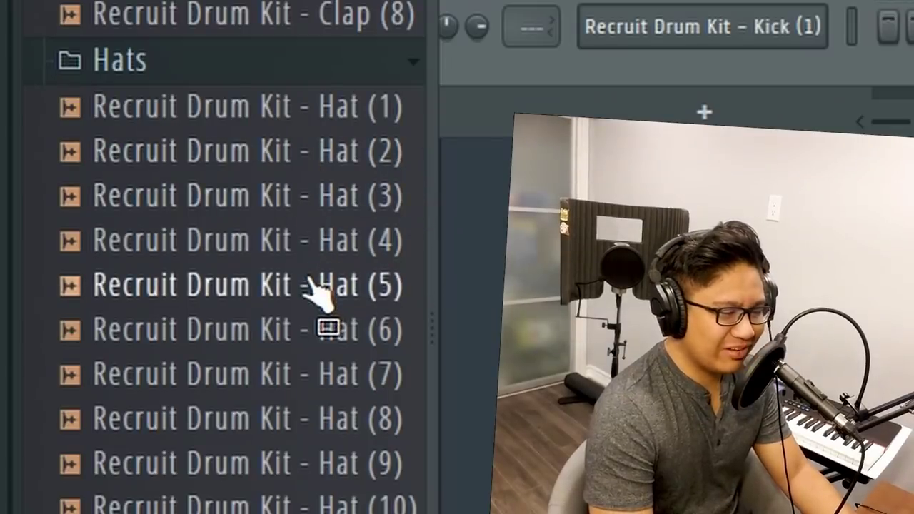
{"action": "left_click_drag", "start_coordinate": [318, 293], "coordinate": [678, 78]}
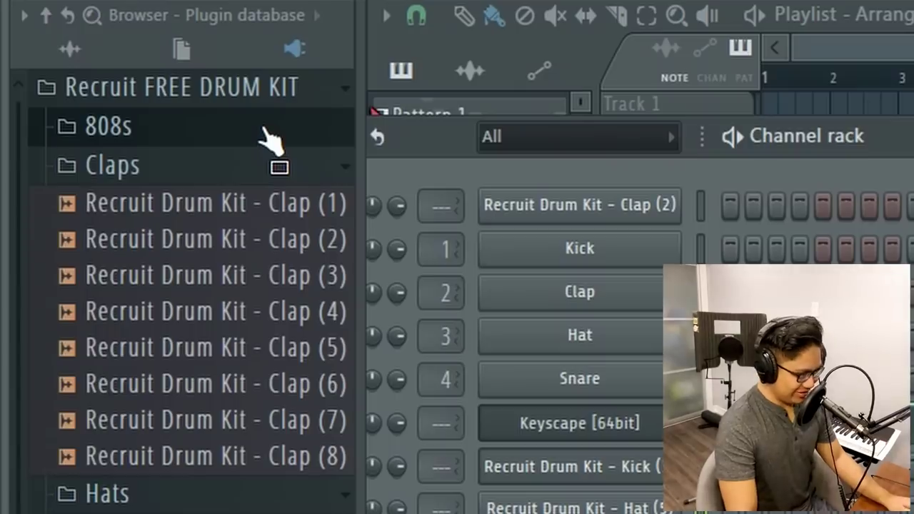
{"action": "left_click", "coordinate": [269, 136]}
{"action": "left_click_drag", "start_coordinate": [261, 178], "coordinate": [554, 184]}
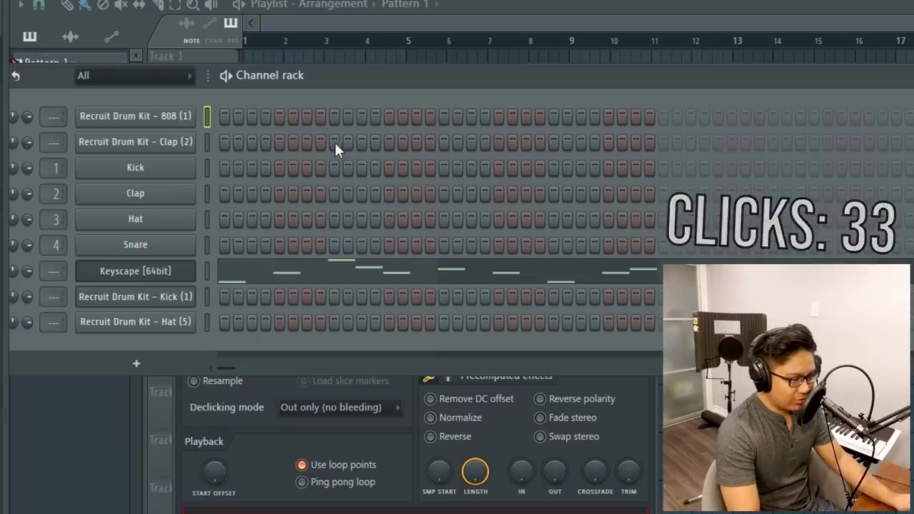
Step: Place two Clap (2) hits and fill the Hat (5) row every 2 steps
{"action": "left_click", "coordinate": [299, 124]}
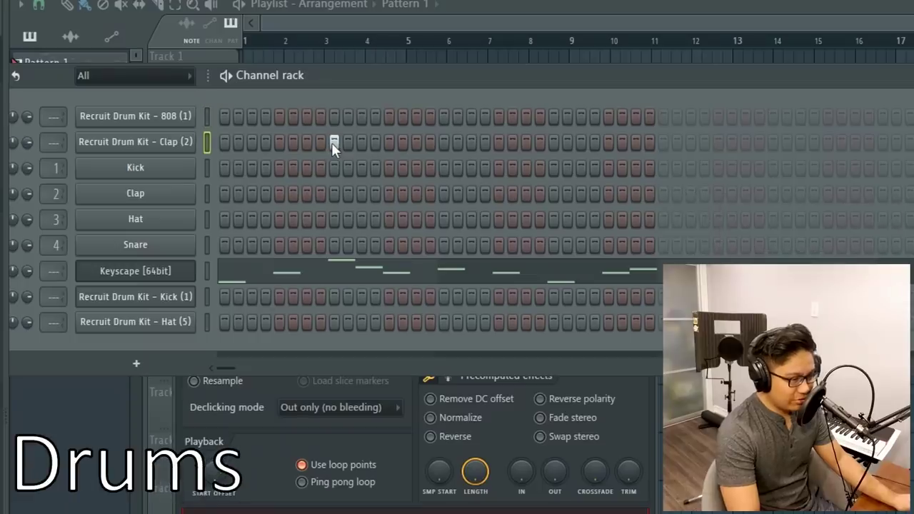
{"action": "left_click", "coordinate": [551, 141]}
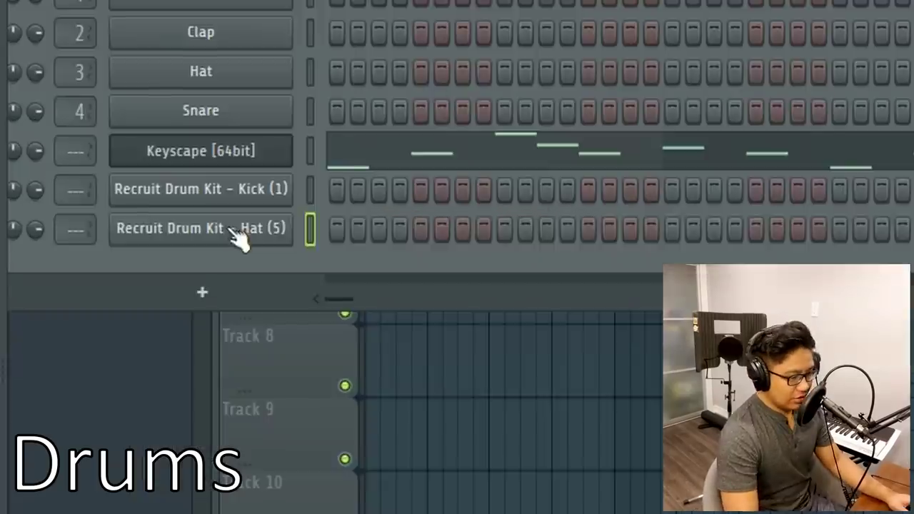
{"action": "right_click", "coordinate": [179, 322]}
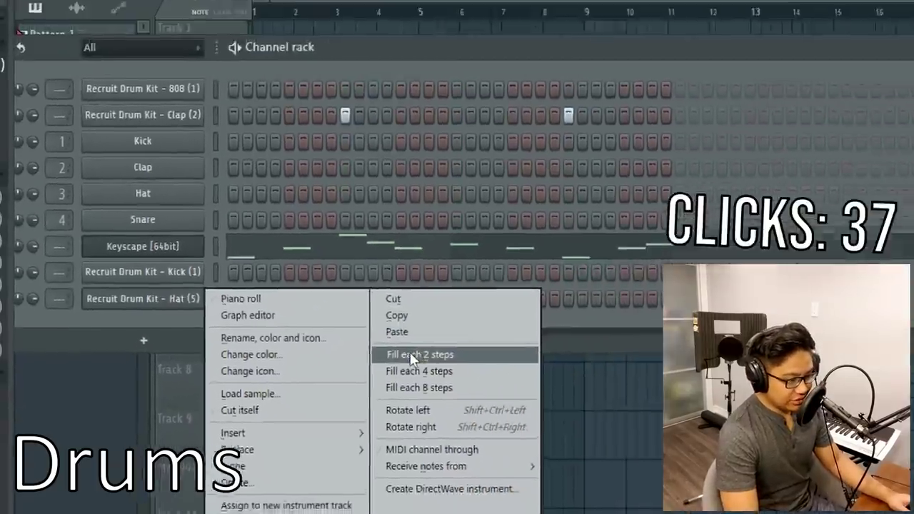
{"action": "left_click", "coordinate": [386, 375]}
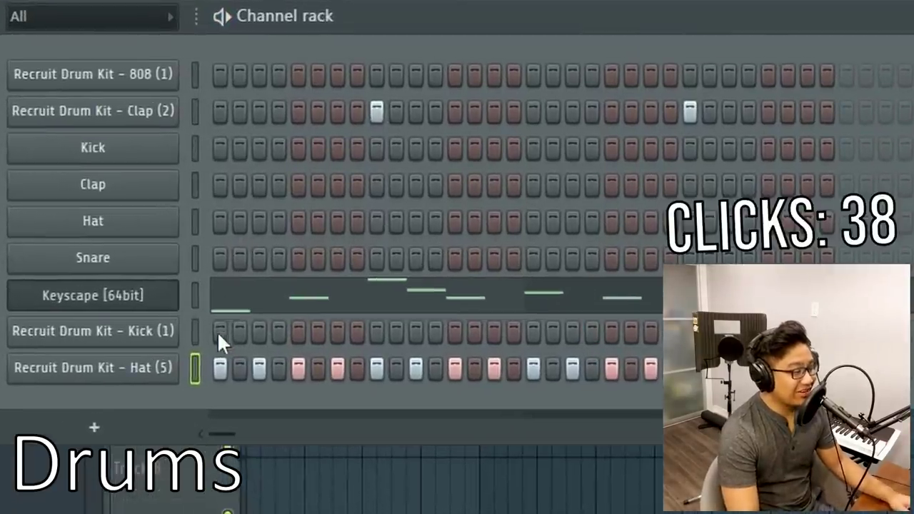
Step: Add three kick hits and one 808 hit to the pattern
{"action": "left_click", "coordinate": [203, 295]}
{"action": "left_click", "coordinate": [424, 334]}
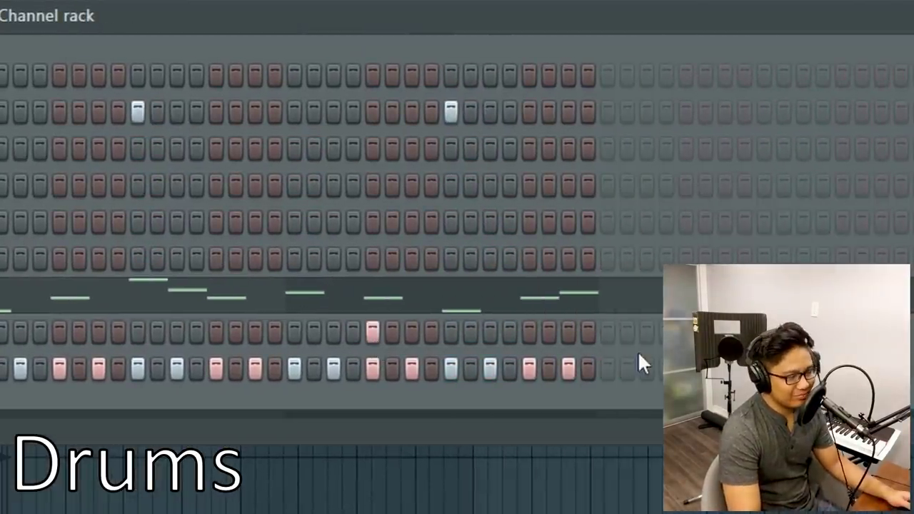
{"action": "left_click", "coordinate": [541, 332]}
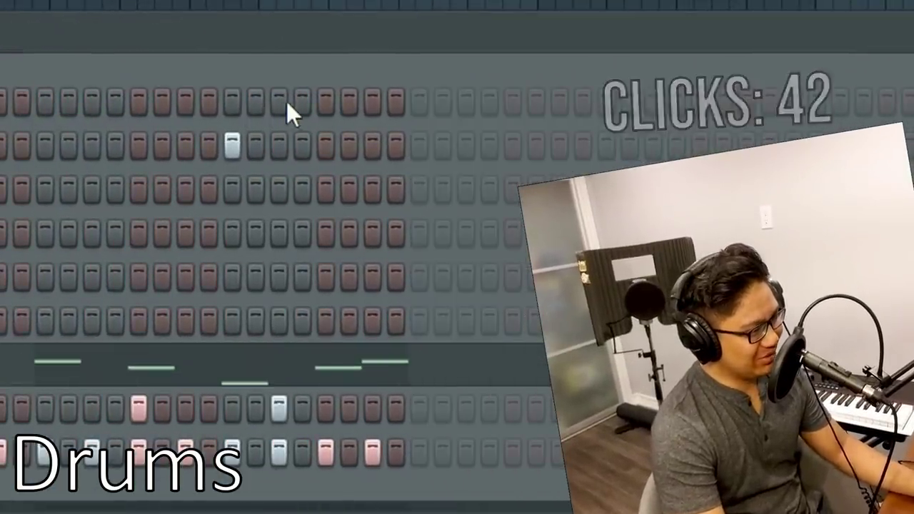
{"action": "left_click", "coordinate": [386, 100]}
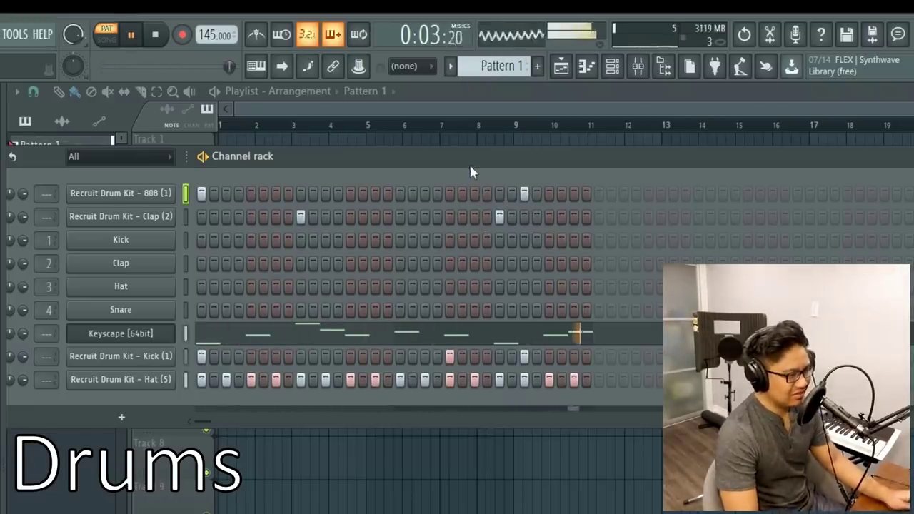
Step: Lower the pitch of the 808 note in its piano roll
{"action": "right_click", "coordinate": [182, 193]}
{"action": "left_click", "coordinate": [187, 195]}
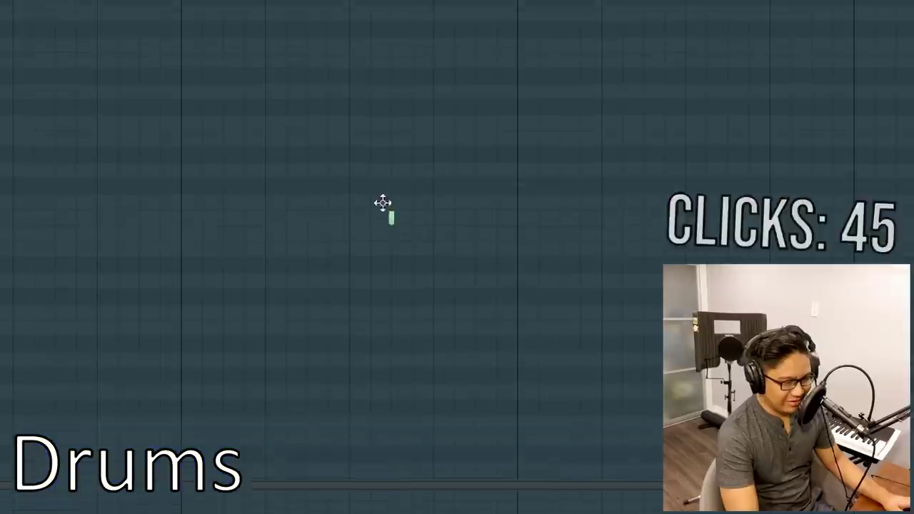
{"action": "left_click_drag", "start_coordinate": [382, 203], "coordinate": [386, 236]}
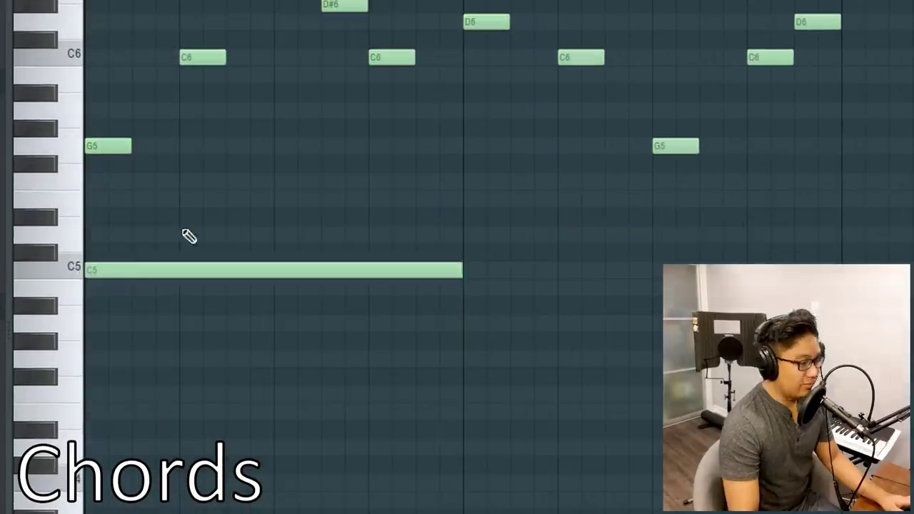
Step: Draw long D#5 and D5 chord notes under the melody, then select the chords and audition them
{"action": "left_click_drag", "start_coordinate": [168, 223], "coordinate": [25, 222]}
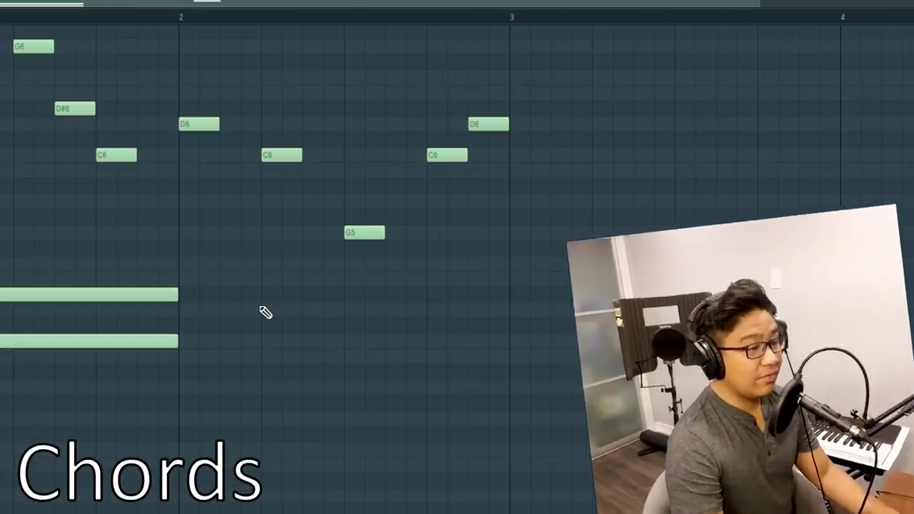
{"action": "left_click", "coordinate": [557, 232]}
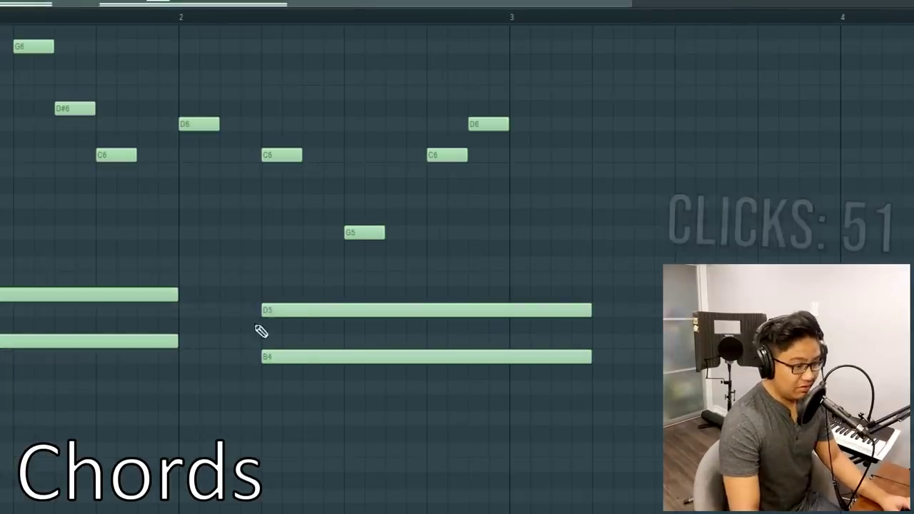
{"action": "left_click_drag", "start_coordinate": [595, 362], "coordinate": [444, 197]}
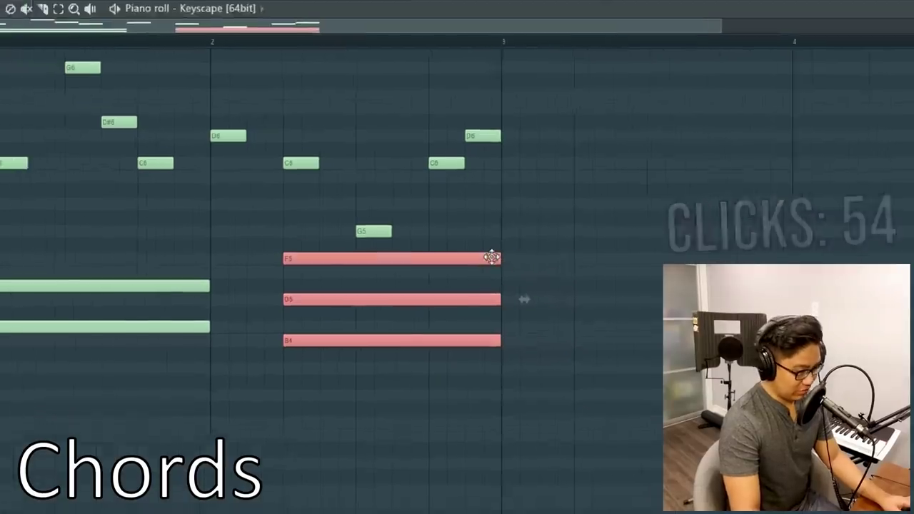
{"action": "key", "text": "space"}
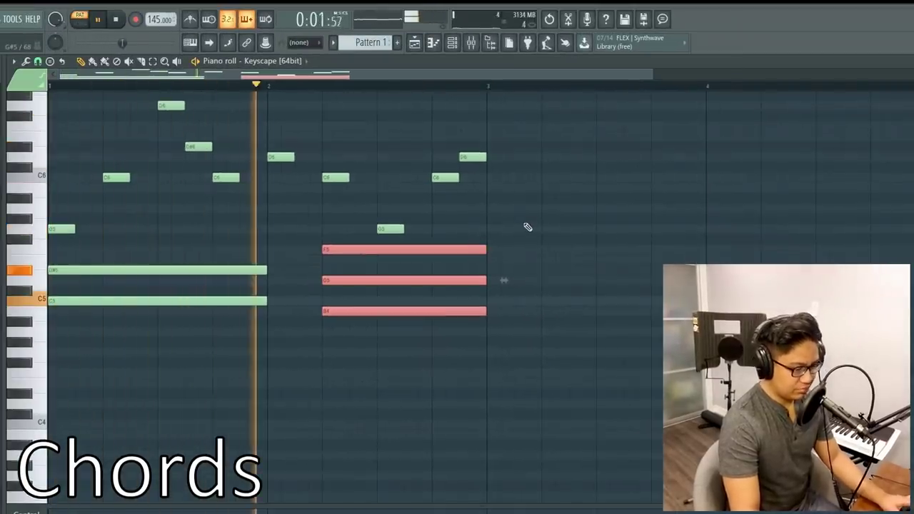
{"action": "key", "text": "space"}
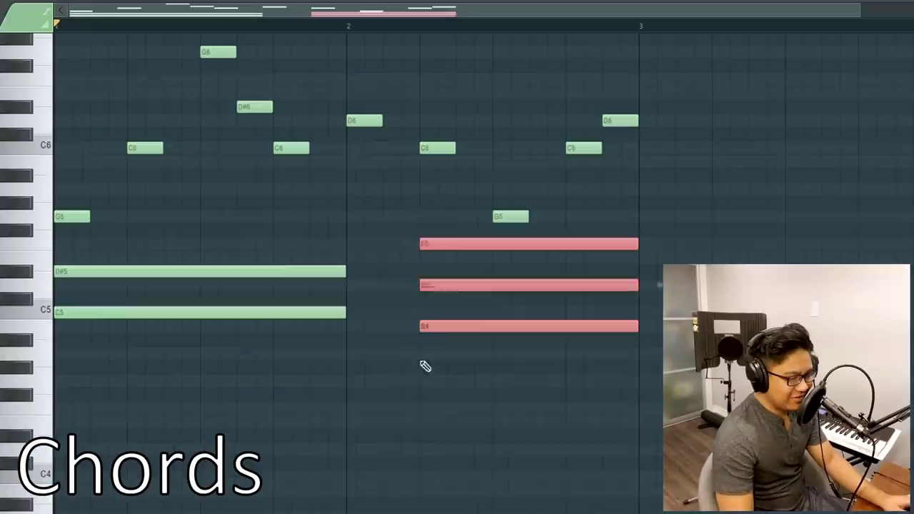
{"action": "left_click_drag", "start_coordinate": [644, 509], "coordinate": [250, 242]}
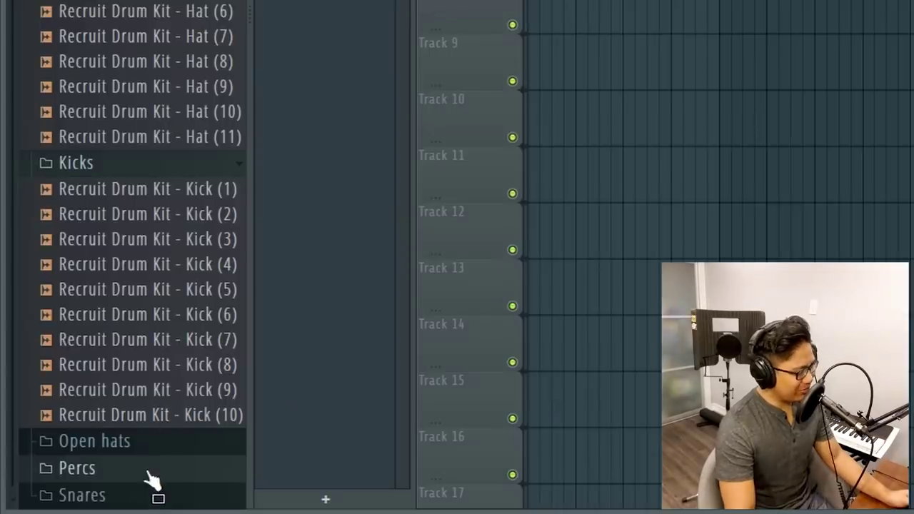
Step: Drag Perc (9) from the Percs folder into the Channel rack and turn on one mid-pattern step
{"action": "left_click", "coordinate": [147, 470]}
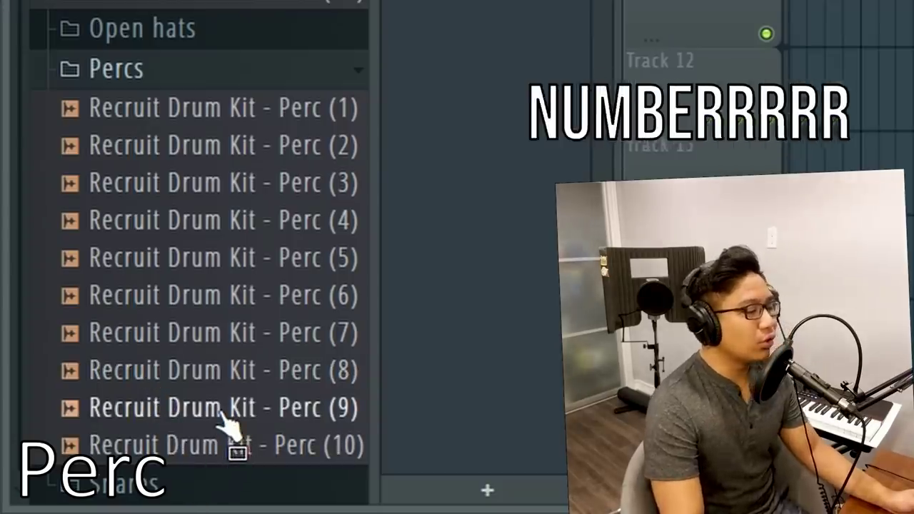
{"action": "left_click_drag", "start_coordinate": [222, 423], "coordinate": [491, 306]}
{"action": "left_click", "coordinate": [488, 294]}
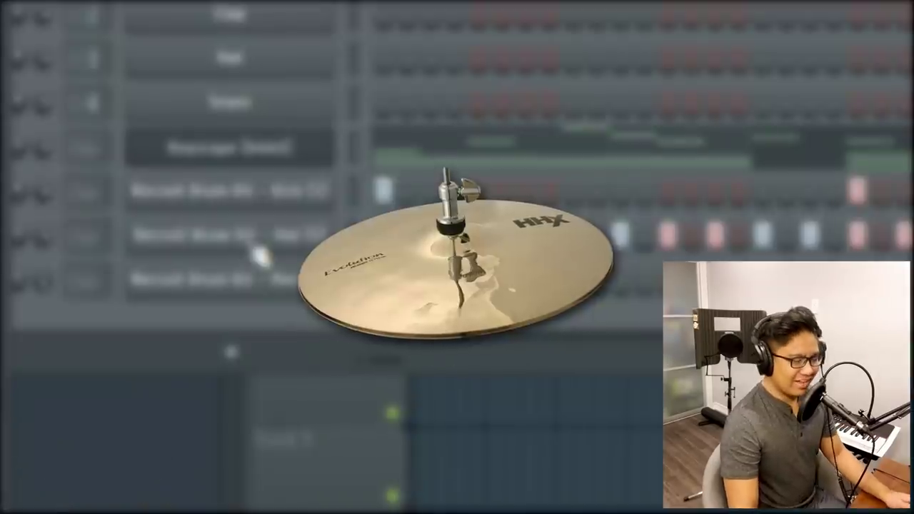
Step: Open the Hat (5) piano roll with 1/3-beat snap, removing a stray long note
{"action": "right_click", "coordinate": [144, 307]}
{"action": "left_click", "coordinate": [226, 306]}
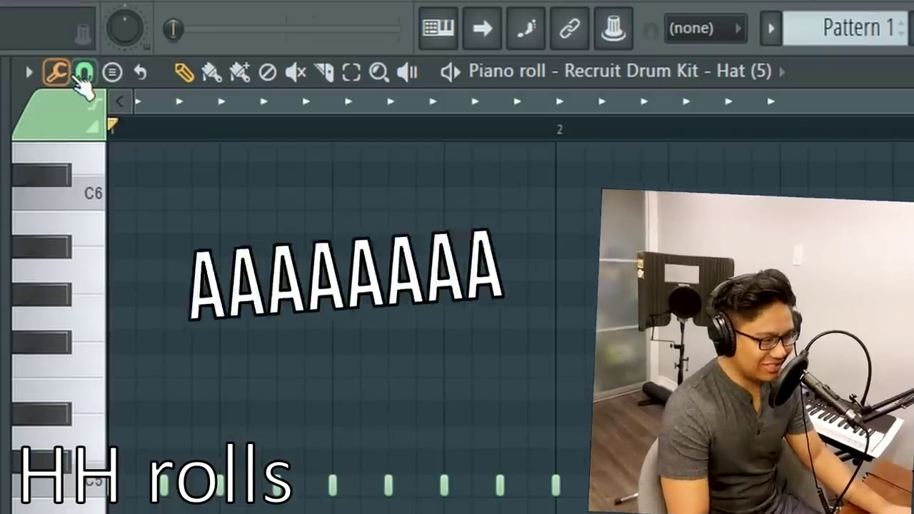
{"action": "left_click", "coordinate": [86, 72]}
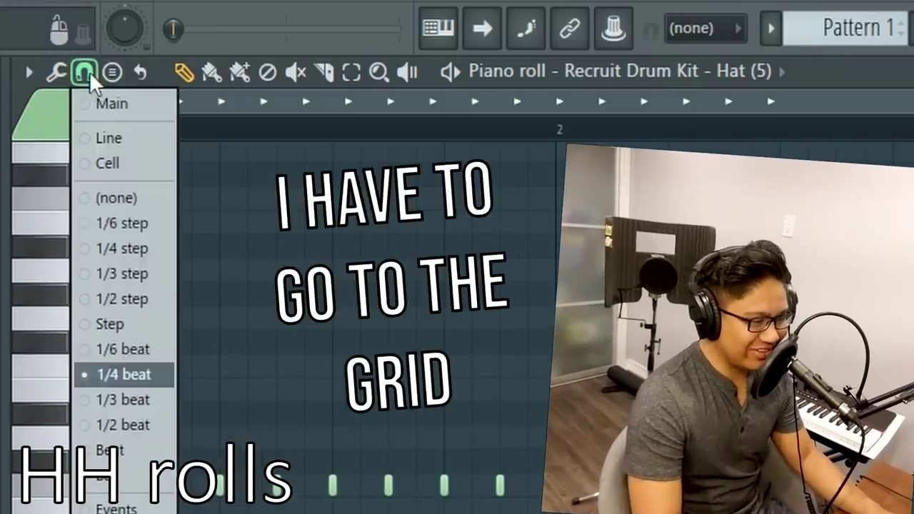
{"action": "left_click", "coordinate": [111, 401]}
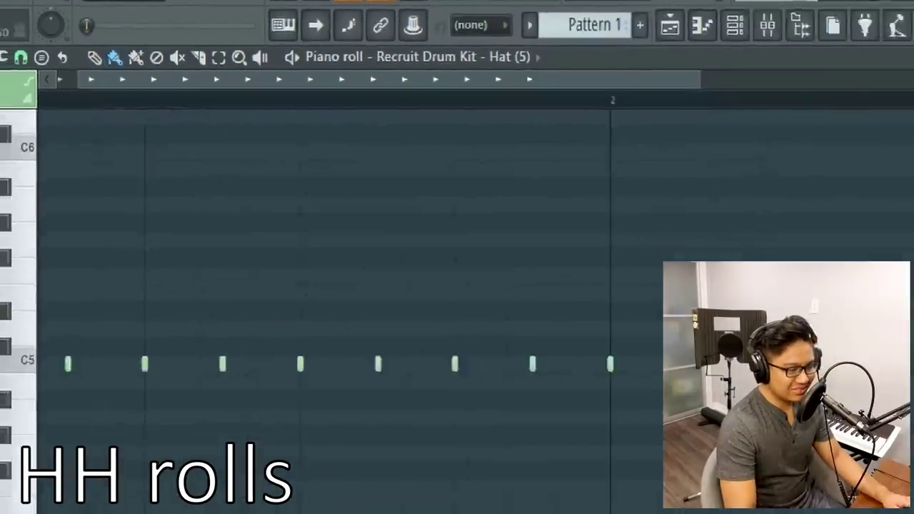
{"action": "left_click", "coordinate": [223, 306]}
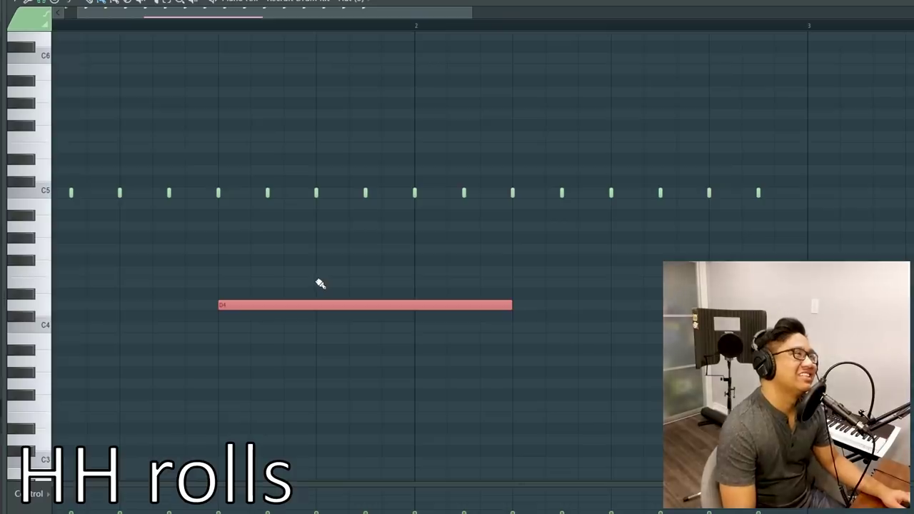
{"action": "right_click", "coordinate": [304, 302]}
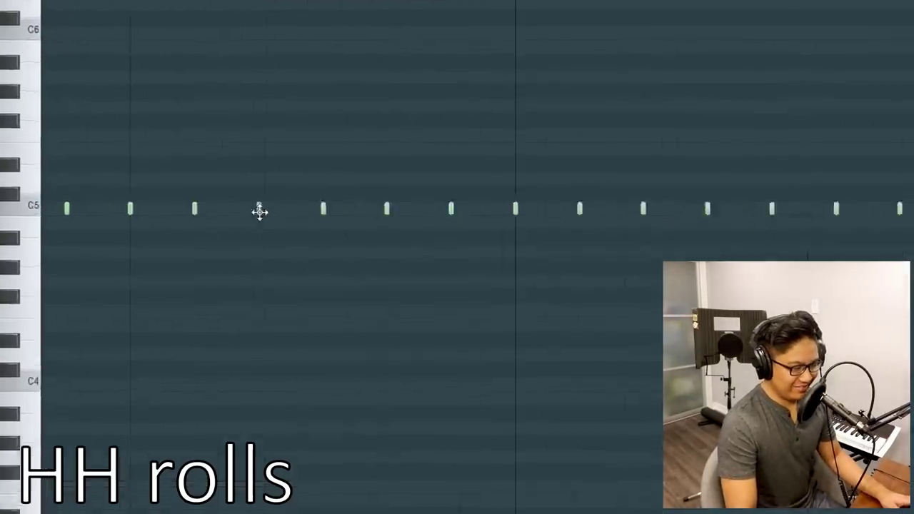
{"action": "key", "text": "b"}
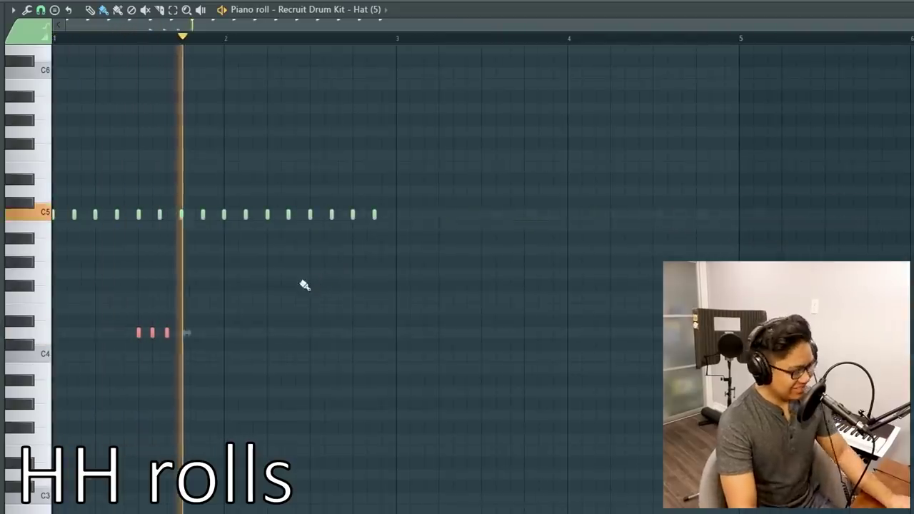
Step: Switch snap to 1/4 beat, paint a roll note, and lower the roll notes two semitones
{"action": "left_click", "coordinate": [40, 10]}
{"action": "left_click", "coordinate": [74, 164]}
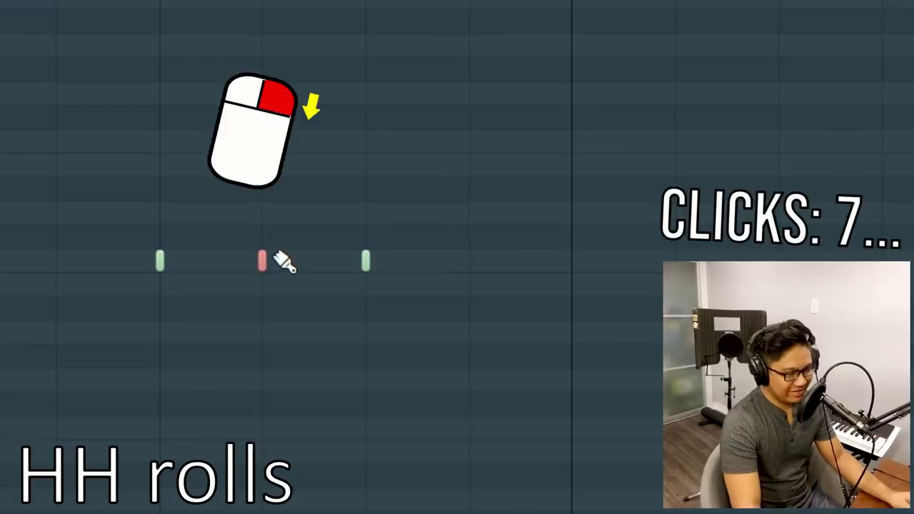
{"action": "left_click", "coordinate": [467, 262]}
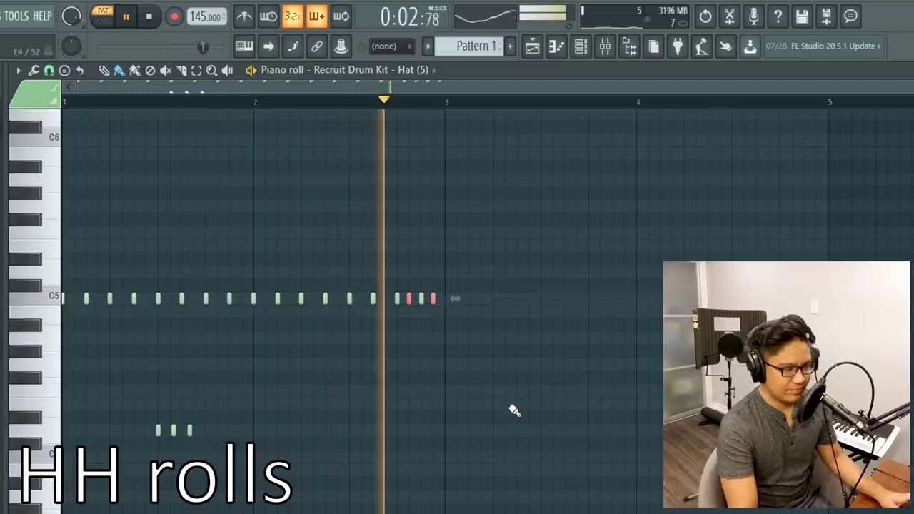
{"action": "left_click_drag", "start_coordinate": [432, 299], "coordinate": [433, 340]}
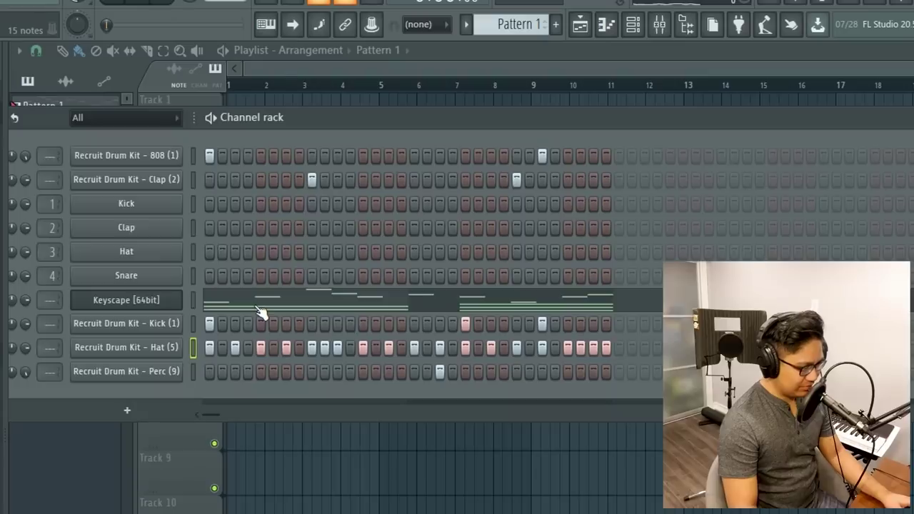
Step: Open the Keyscape piano roll and trim the last D6 note to end at bar 3
{"action": "left_click", "coordinate": [261, 313]}
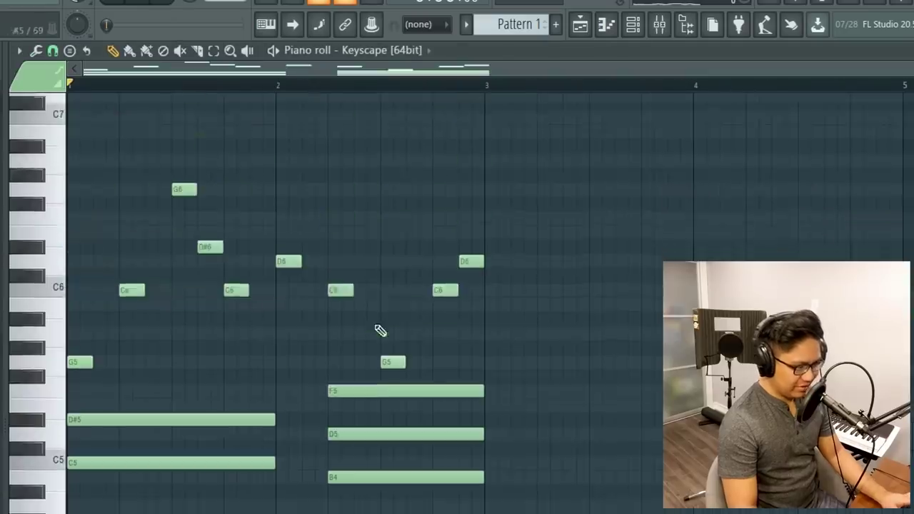
{"action": "left_click_drag", "start_coordinate": [528, 397], "coordinate": [16, 138]}
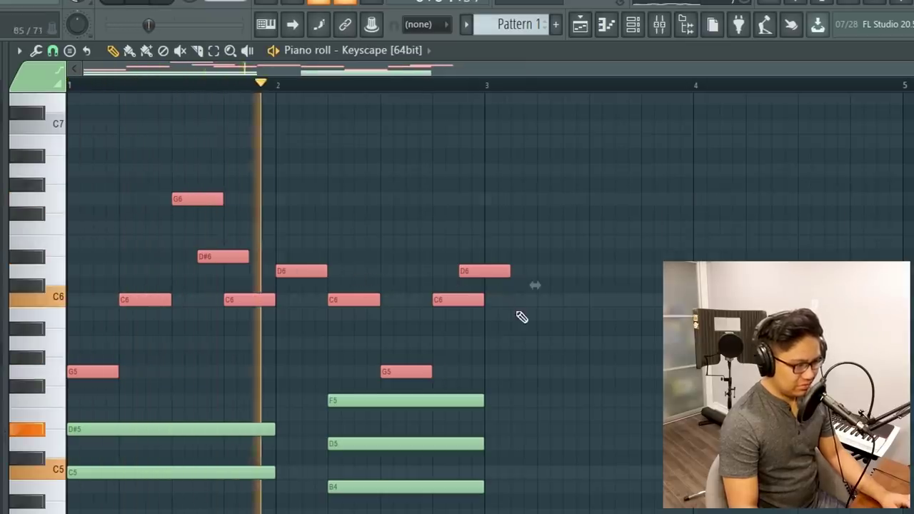
{"action": "left_click", "coordinate": [506, 308]}
{"action": "left_click_drag", "start_coordinate": [470, 240], "coordinate": [448, 240]}
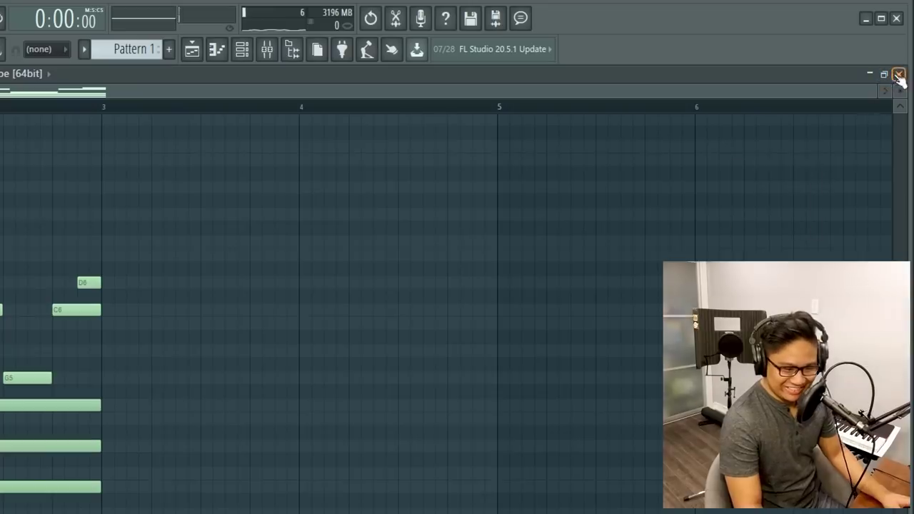
Step: Close the piano roll and route the Keyscape channel to free mixer insert 17 with Ctrl+L
{"action": "left_click", "coordinate": [898, 74]}
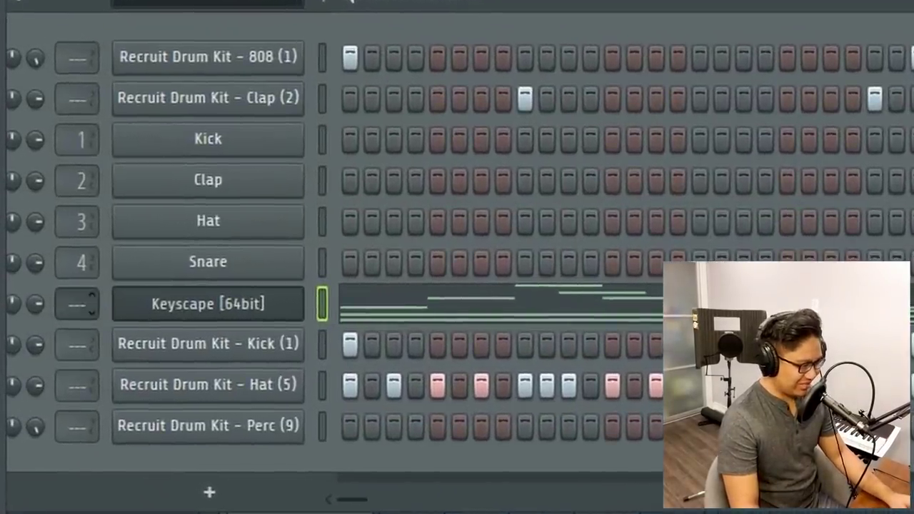
{"action": "key", "text": "ctrl+l"}
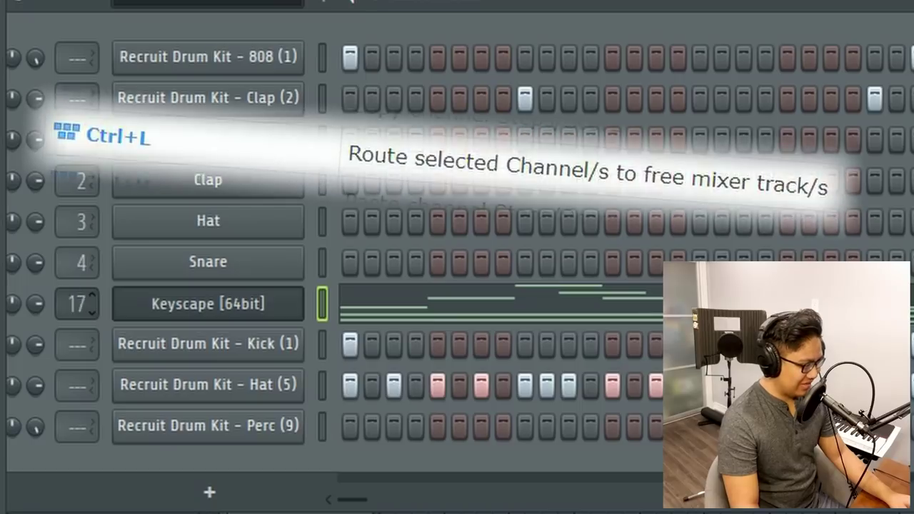
{"action": "key", "text": "F9"}
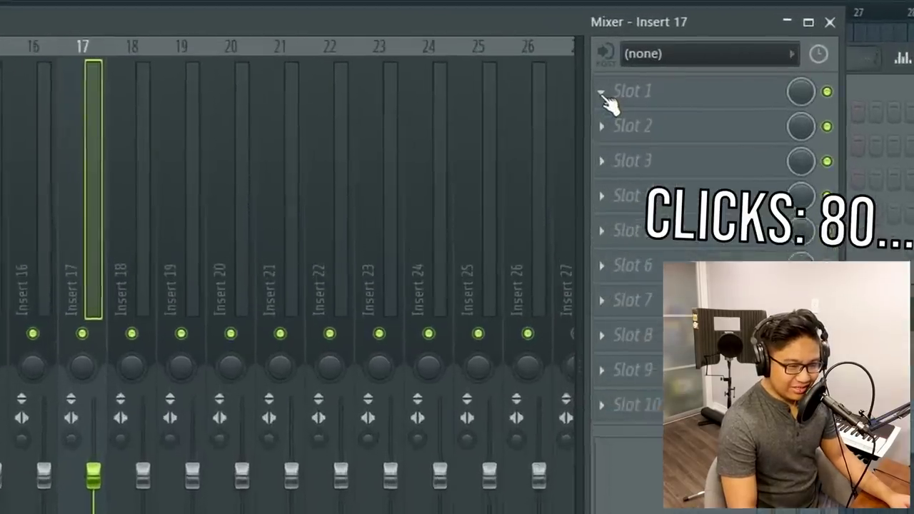
Step: Load RC-20 Retro Color in slot 1 and LittleAlterBoy in slot 2 of insert 17
{"action": "left_click", "coordinate": [608, 104]}
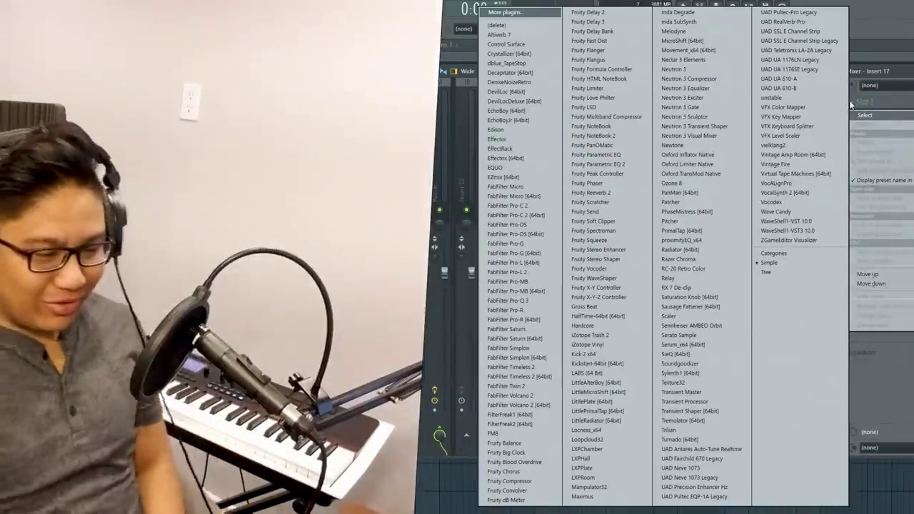
{"action": "left_click", "coordinate": [682, 269]}
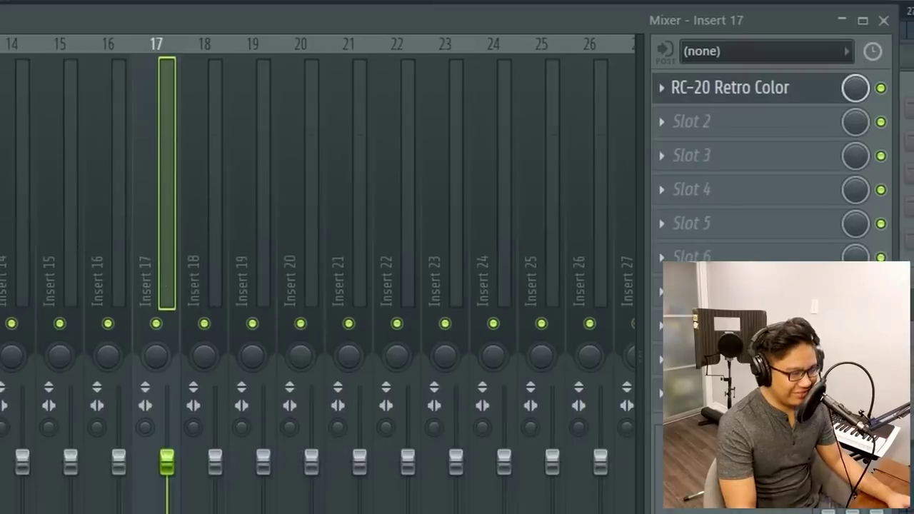
{"action": "left_click", "coordinate": [691, 121]}
{"action": "mouse_move", "coordinate": [696, 147]}
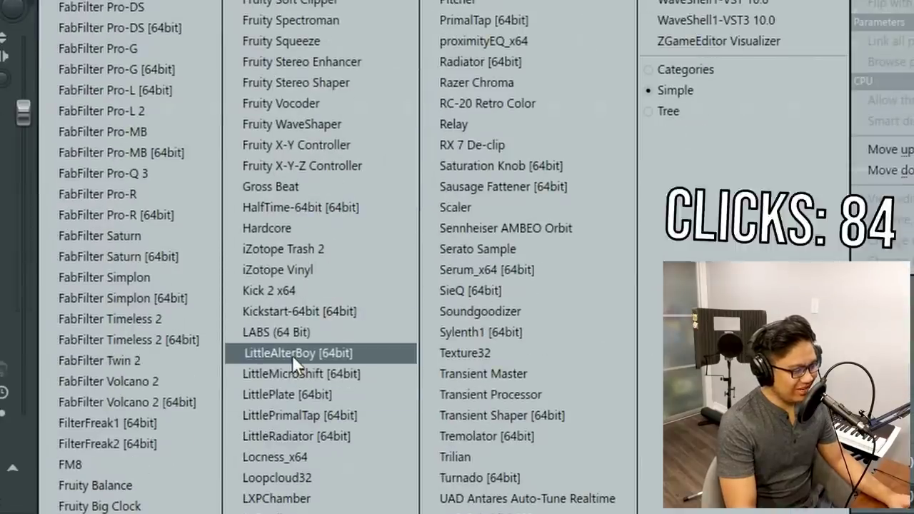
{"action": "left_click", "coordinate": [292, 355]}
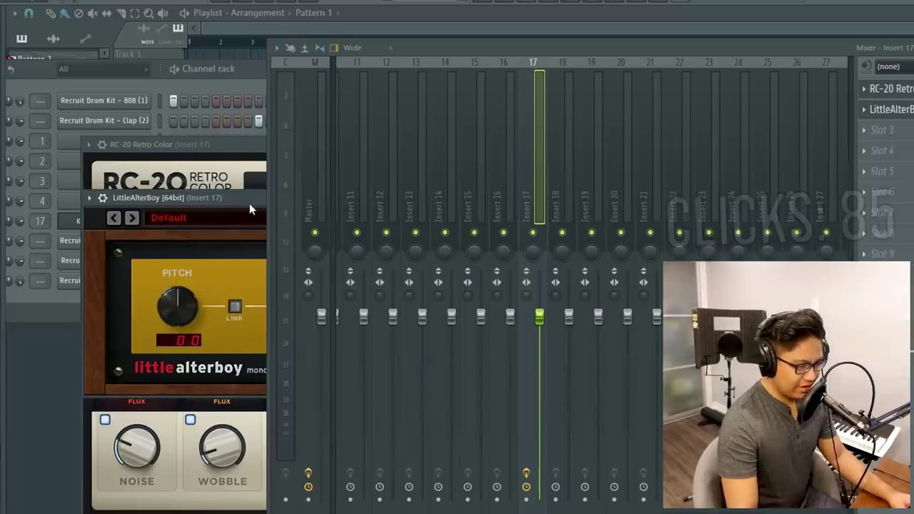
{"action": "left_click_drag", "start_coordinate": [249, 209], "coordinate": [215, 209]}
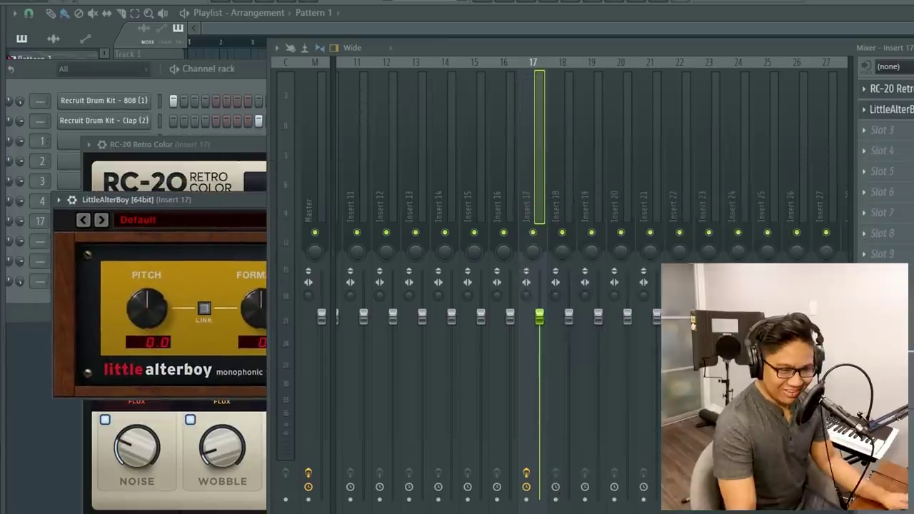
{"action": "left_click", "coordinate": [253, 322]}
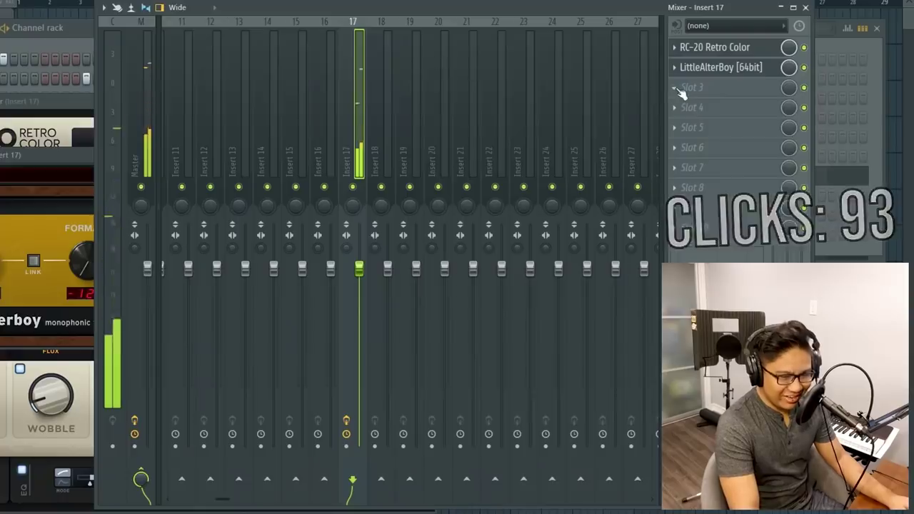
Step: Add HalfTime to slot 3 and Fruity Reeverb 2 to slot 4 of the piano's insert 17
{"action": "left_click", "coordinate": [681, 92]}
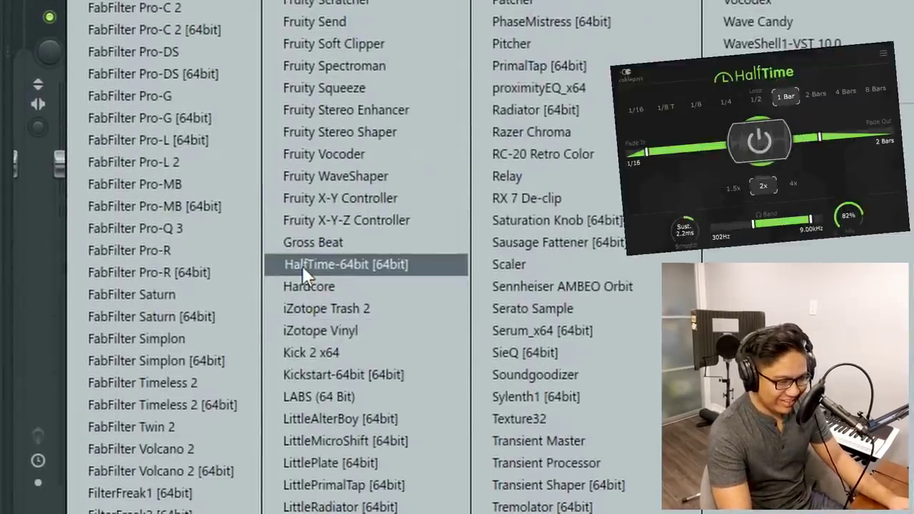
{"action": "left_click", "coordinate": [302, 266]}
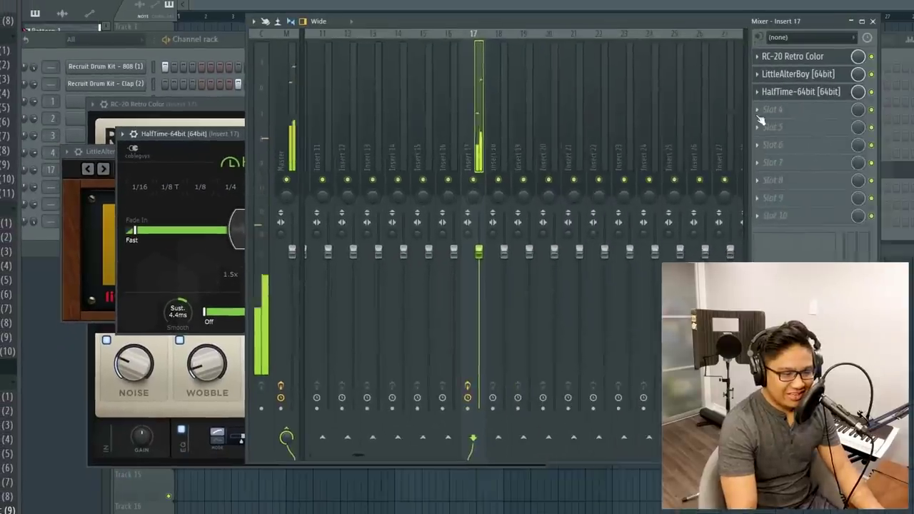
{"action": "left_click", "coordinate": [760, 115]}
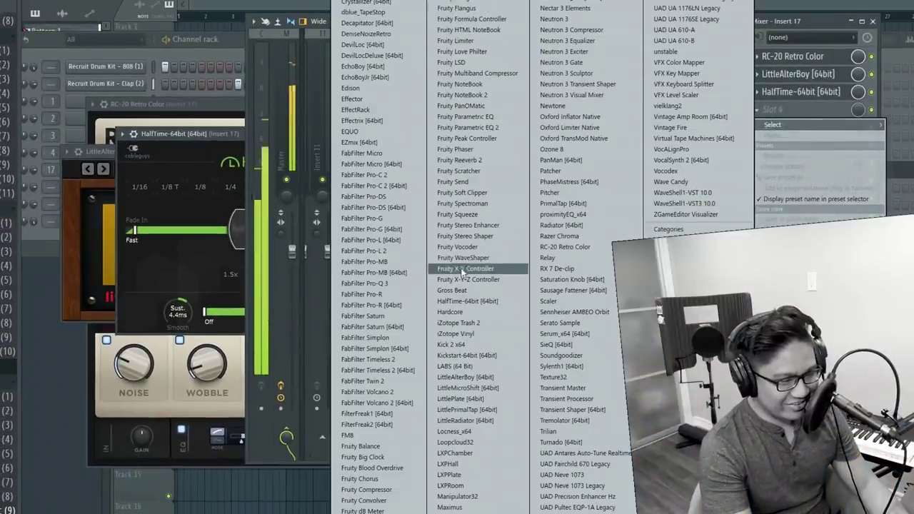
{"action": "left_click", "coordinate": [464, 161]}
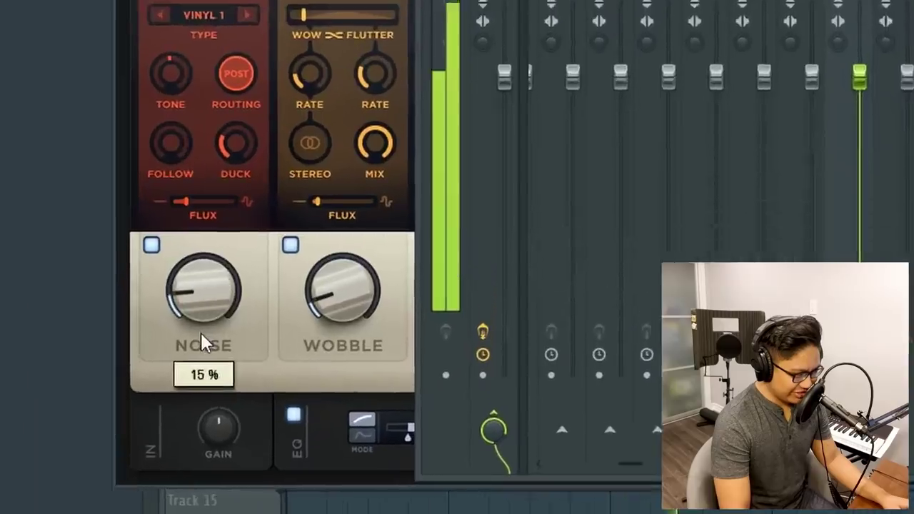
Step: Lower RC-20 noise to 14 %, duplicate the consolidated loop clip, and set PanMan to Rhythm Step
{"action": "left_click_drag", "start_coordinate": [205, 341], "coordinate": [205, 344]}
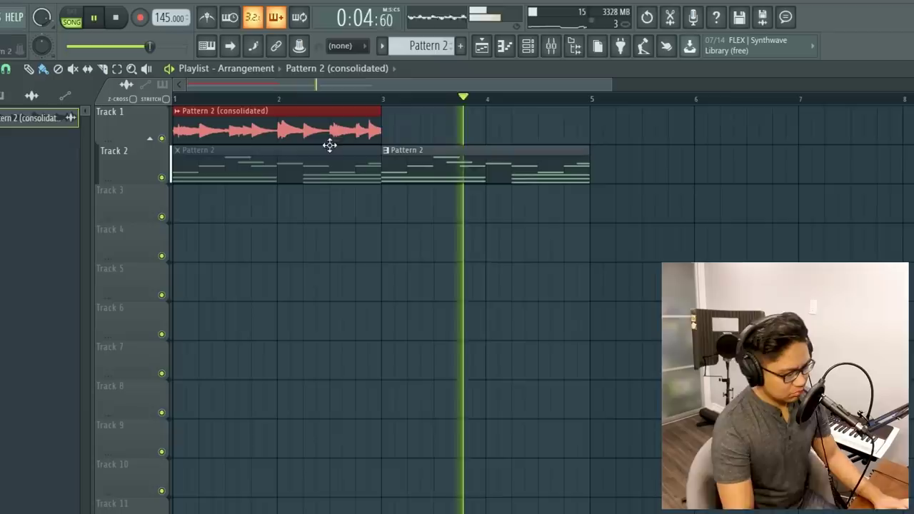
{"action": "key", "text": "ctrl+b"}
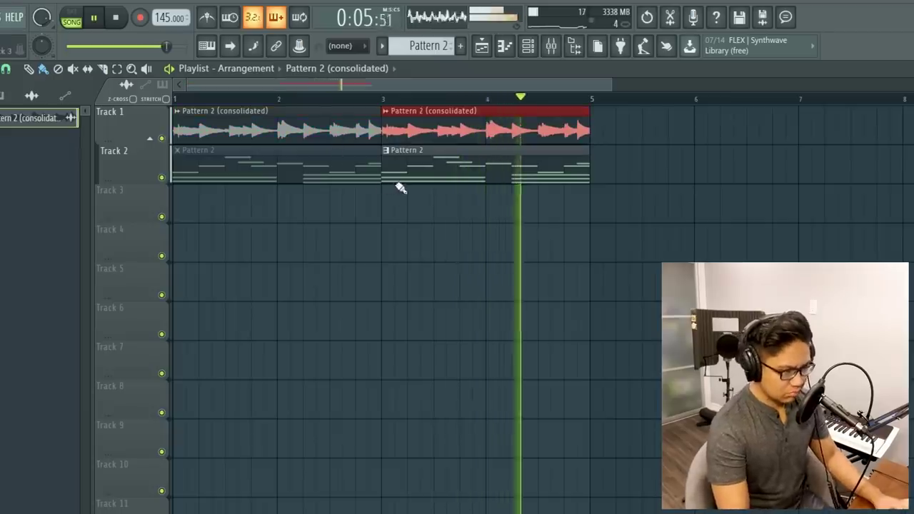
{"action": "key", "text": "ctrl+b"}
{"action": "key", "text": "ctrl+b"}
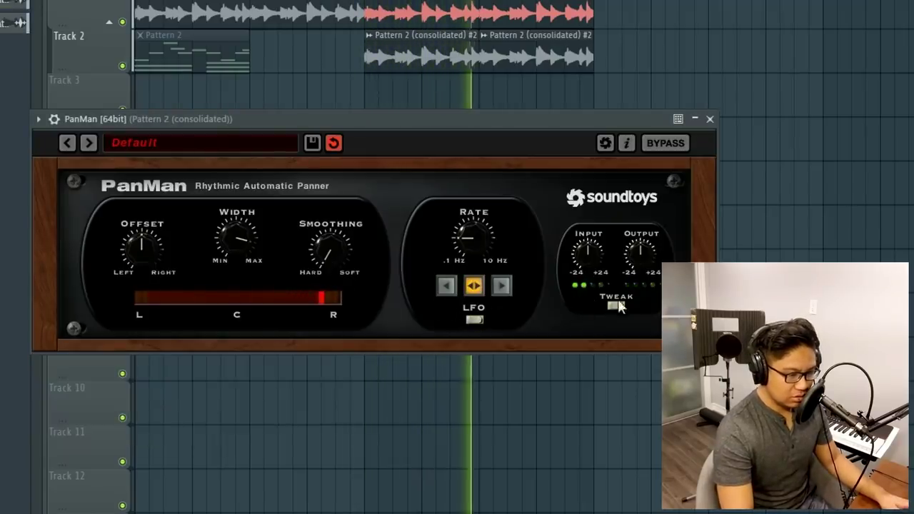
{"action": "left_click", "coordinate": [473, 286]}
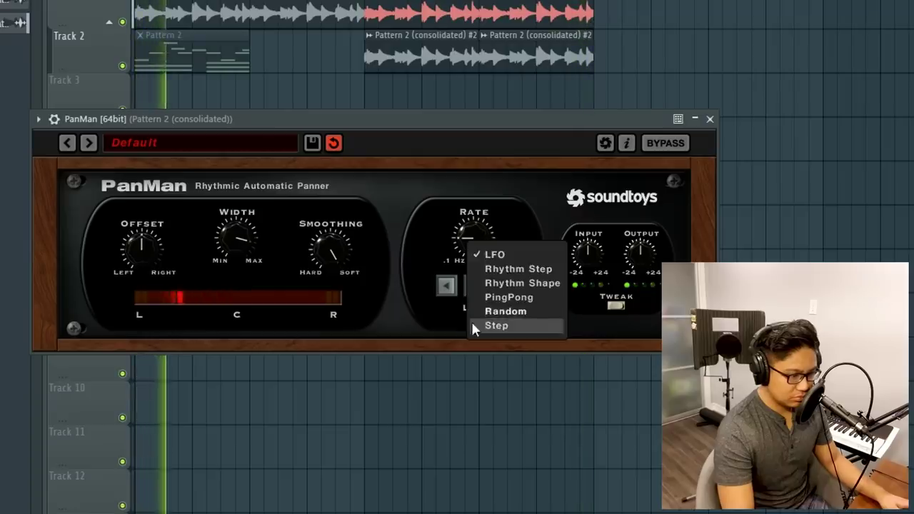
{"action": "left_click", "coordinate": [514, 270]}
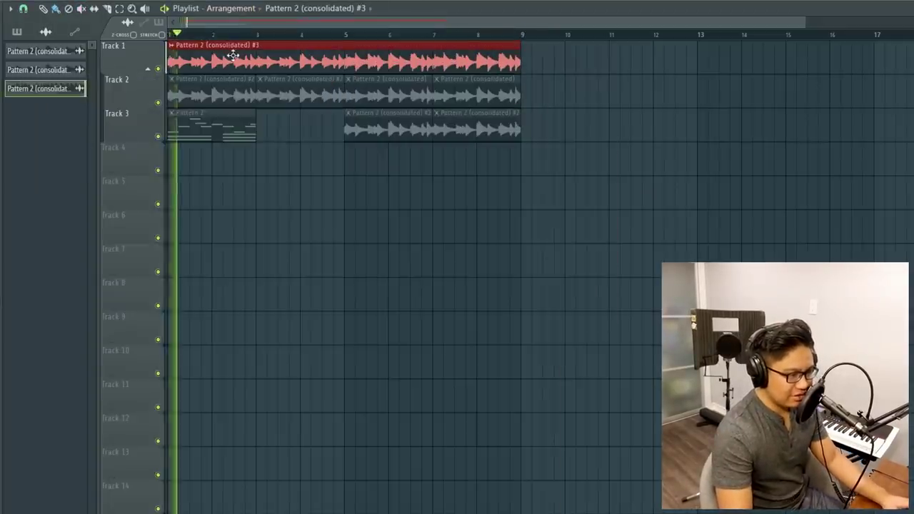
Step: Set time stretching to Auto in the #3 audio clip's channel settings, then start playback
{"action": "double_click", "coordinate": [233, 55]}
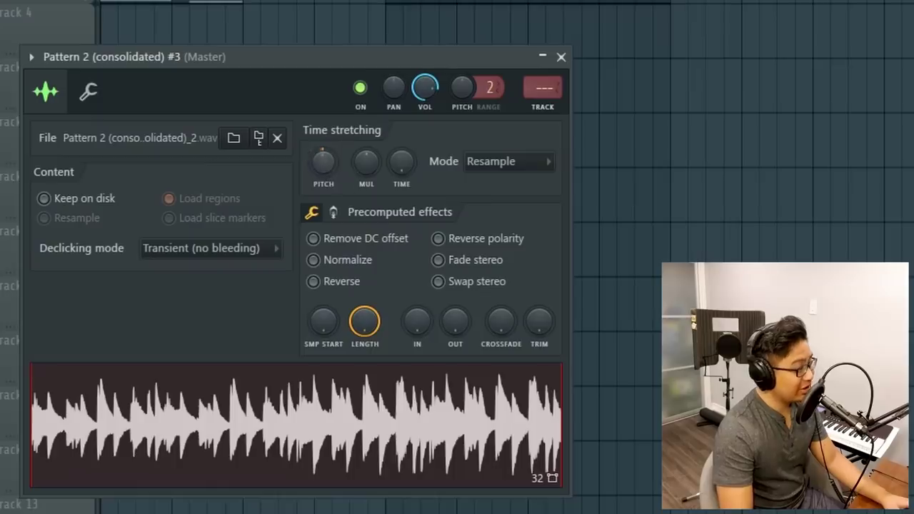
{"action": "left_click_drag", "start_coordinate": [323, 161], "coordinate": [314, 143]}
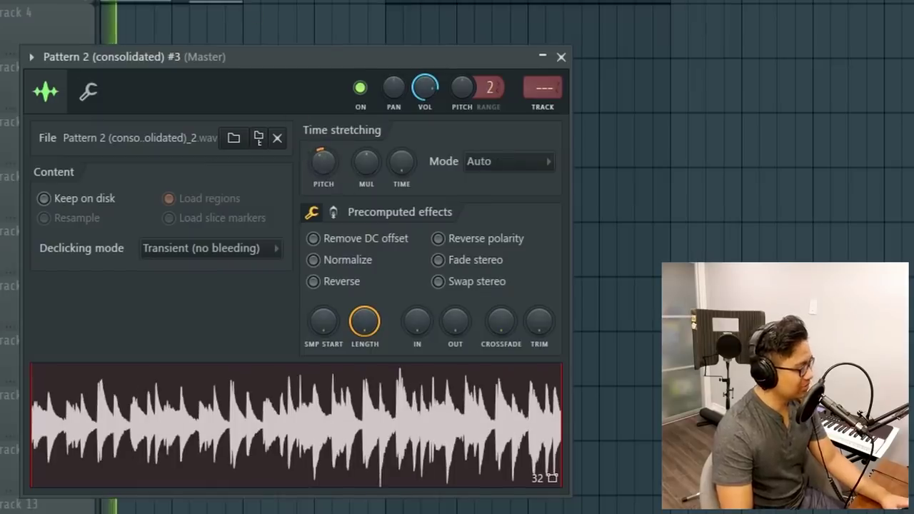
{"action": "key", "text": "space"}
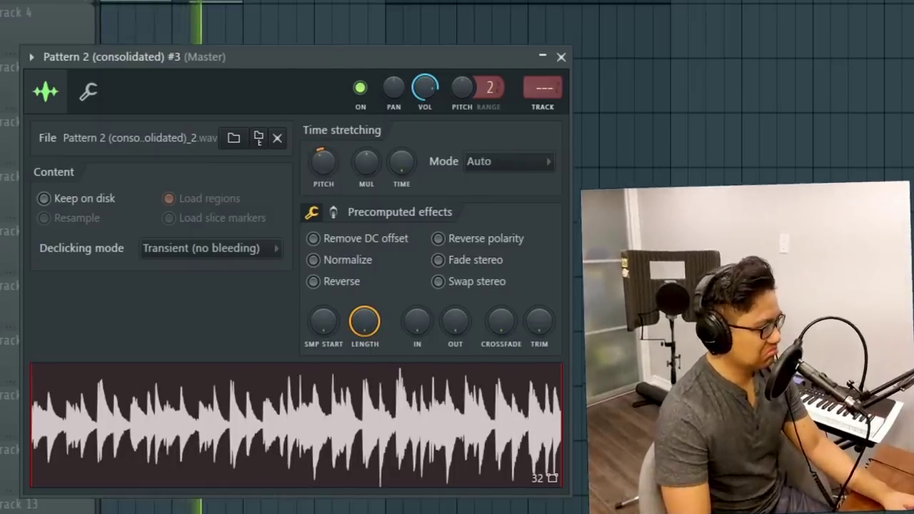